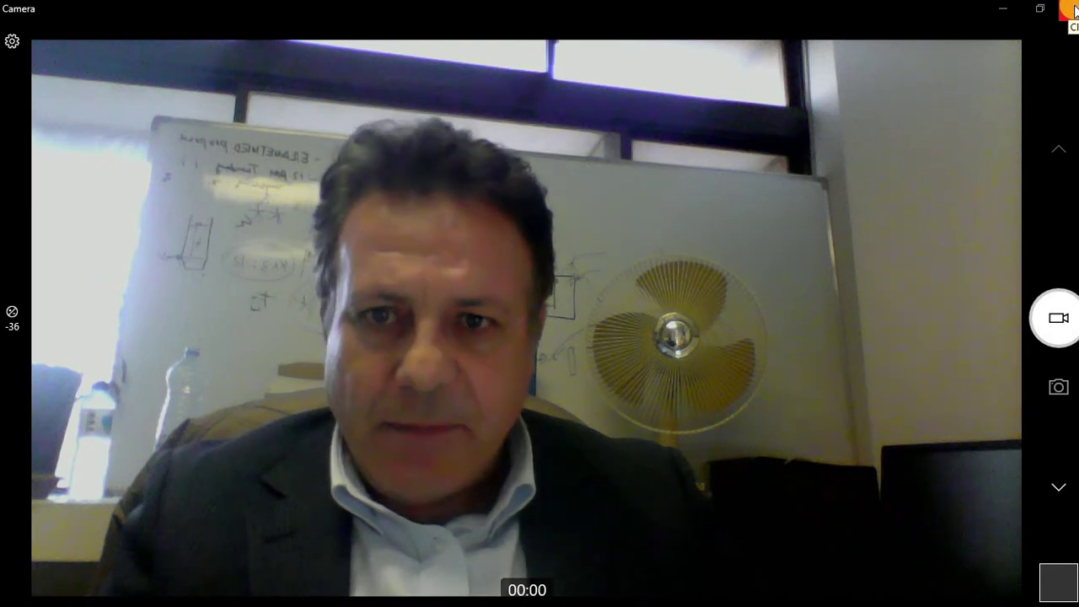
Close the Camera app and view the hydraulic jack problem in Quiz 2 Pascals law.docx in Word.
click(1074, 8)
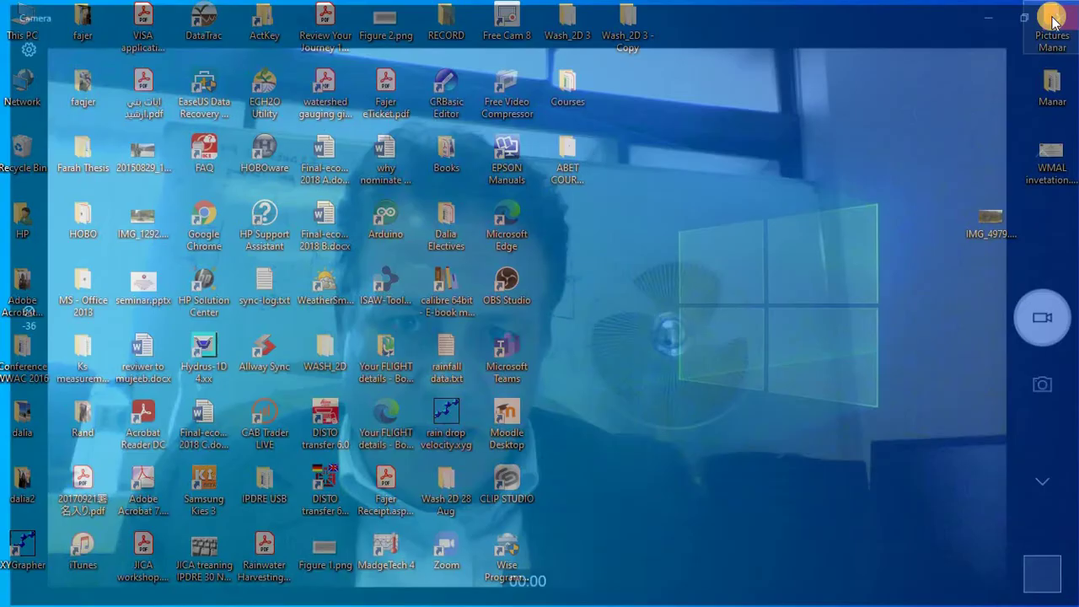
mouse_move(666, 600)
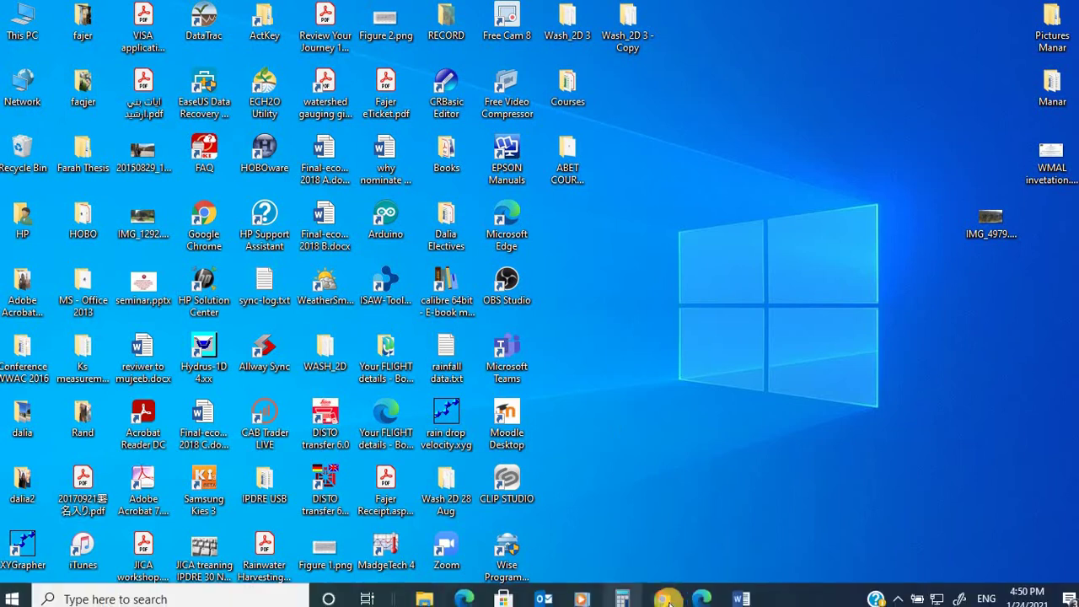
click(700, 598)
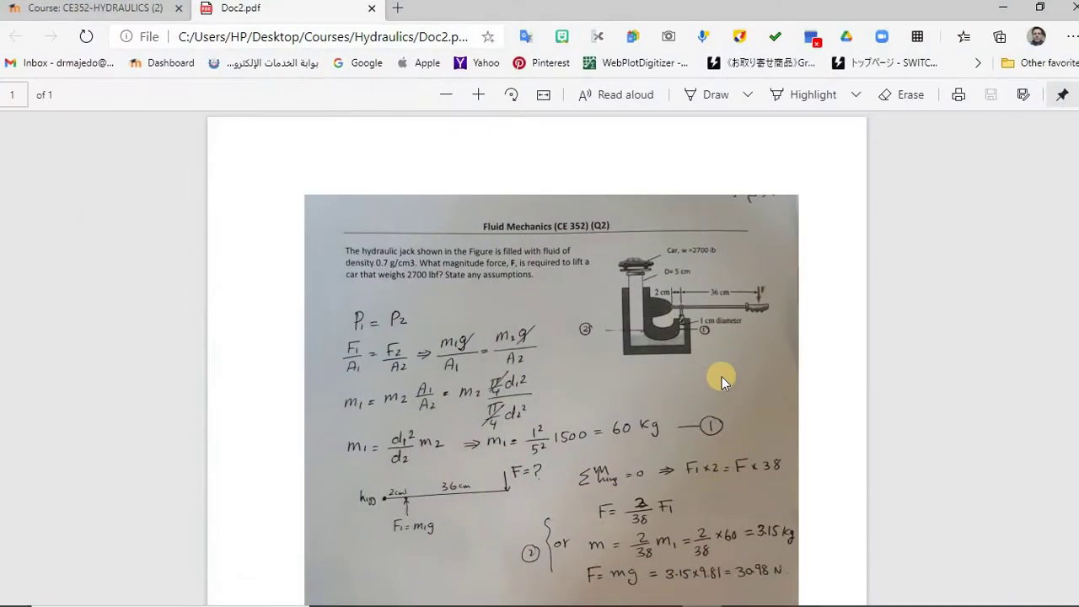
click(741, 599)
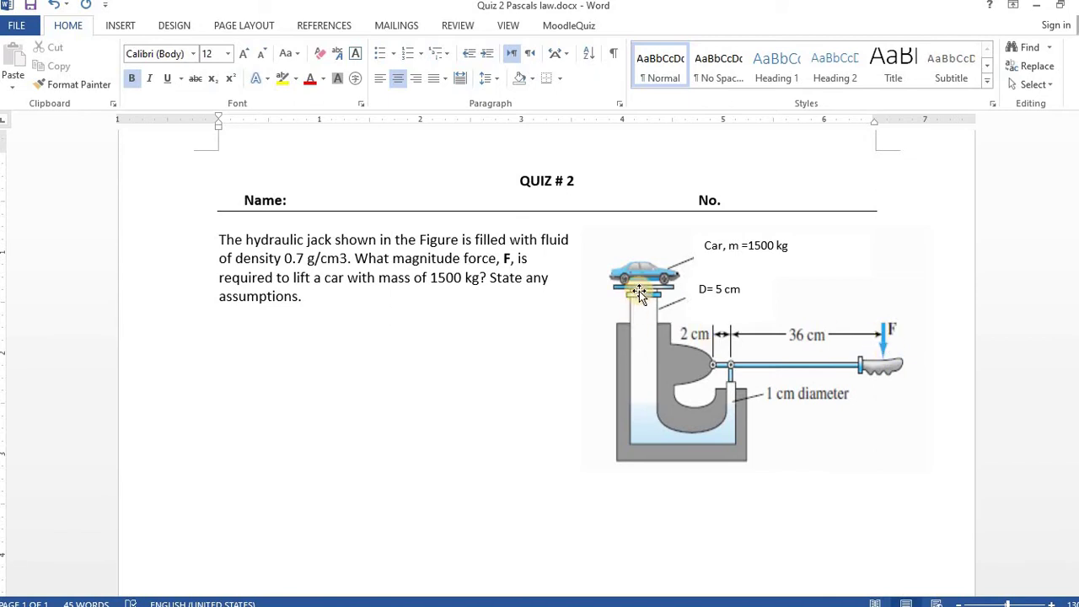
Switch to Doc2.pdf in the browser and examine the handwritten solution down to the single explicit equation for F.
key(alt+Tab)
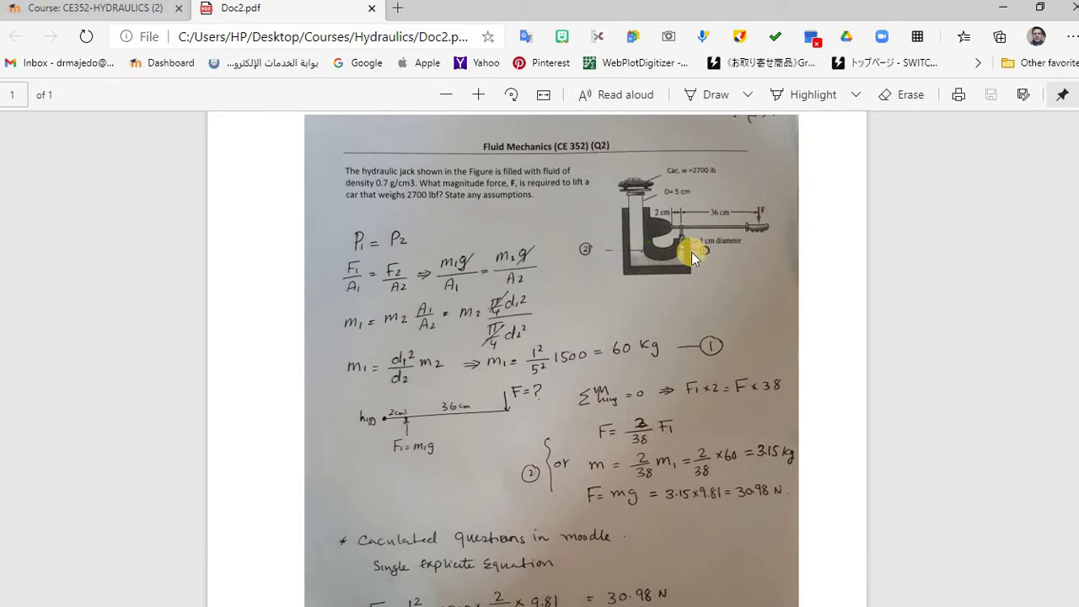
scroll(694, 393, down, 1)
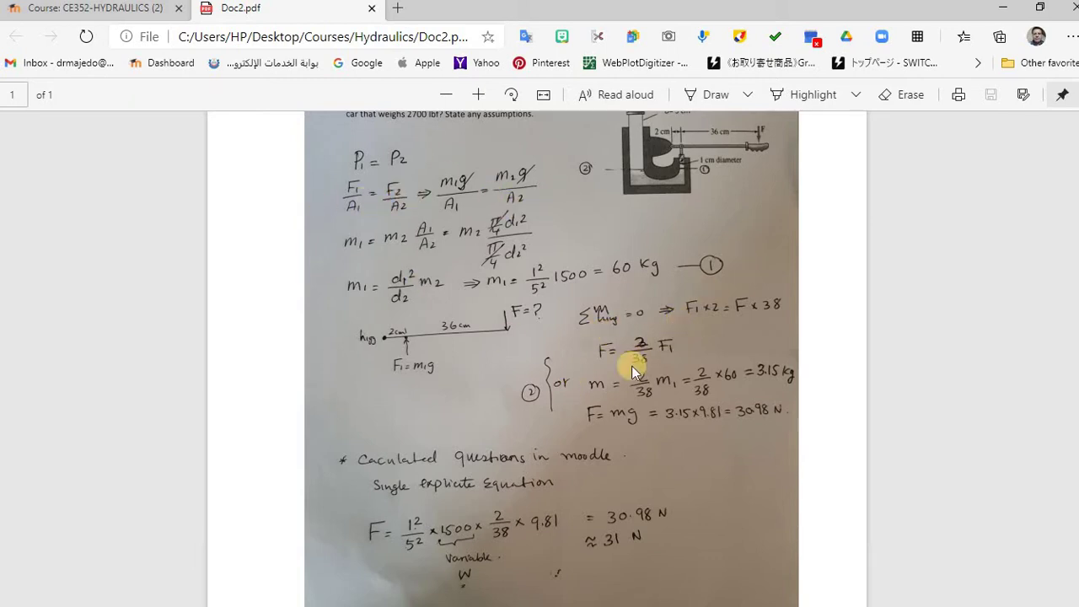
scroll(512, 463, down, 2)
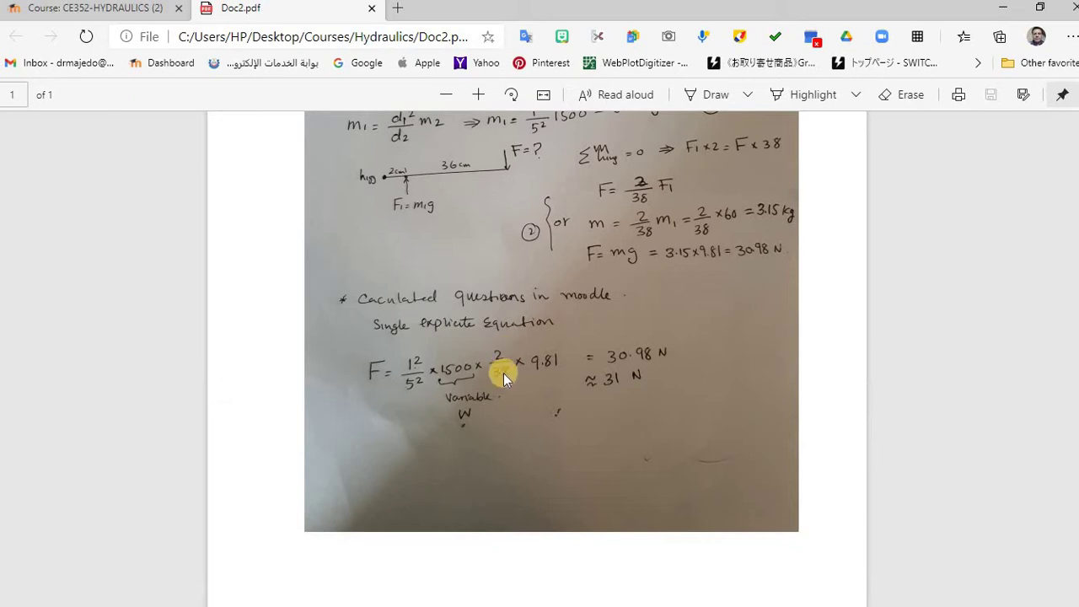
scroll(521, 375, up, 1)
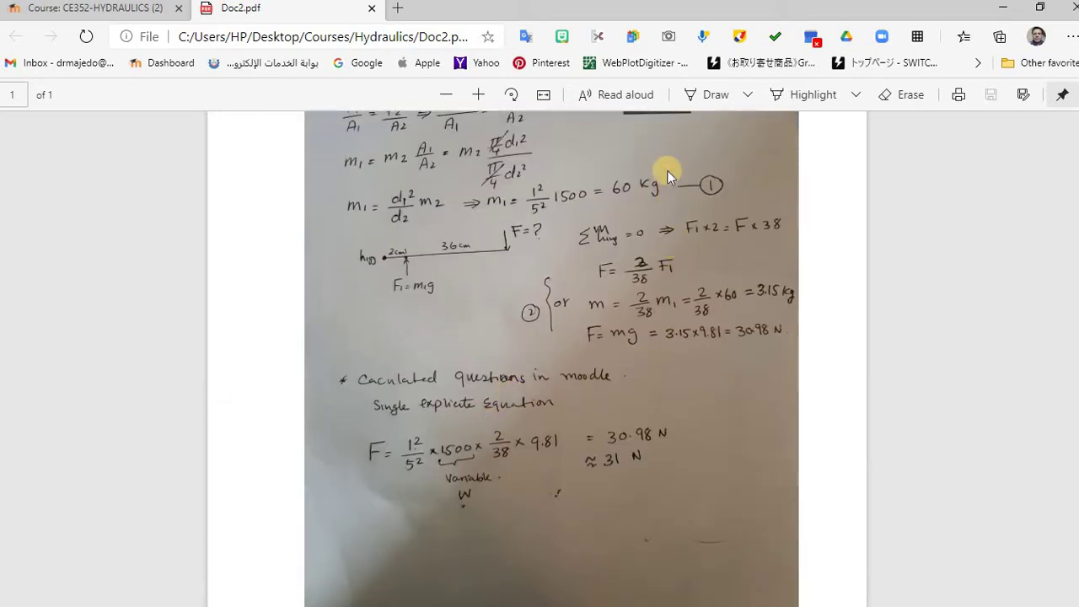
scroll(663, 209, up, 1)
scroll(546, 489, down, 1)
scroll(547, 488, down, 1)
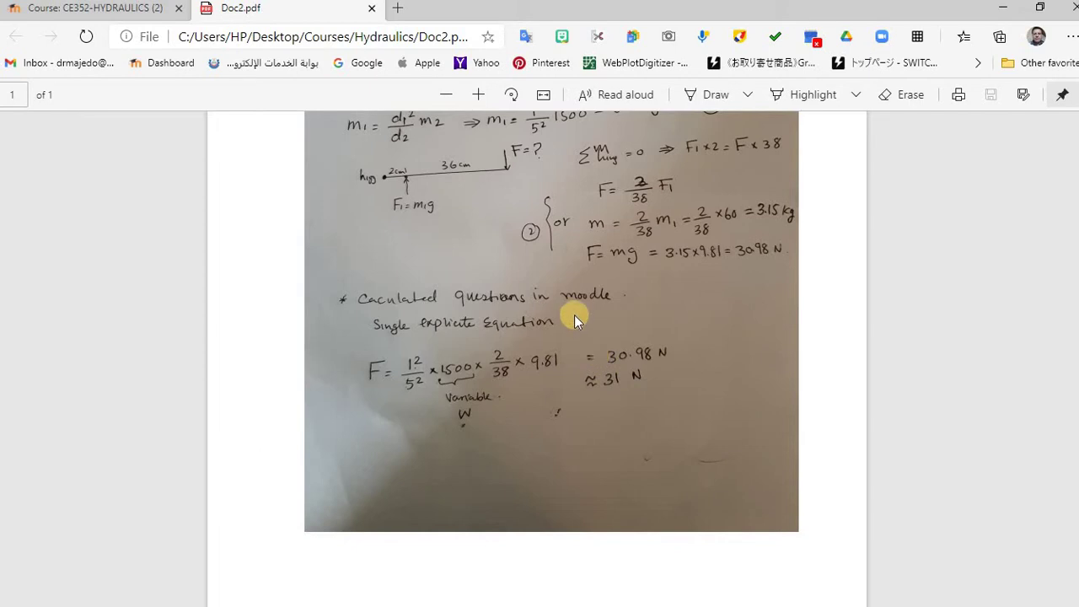
Open the question bank categories from the course administration of CE352-HYDRAULICS (2) in Moodle.
click(109, 10)
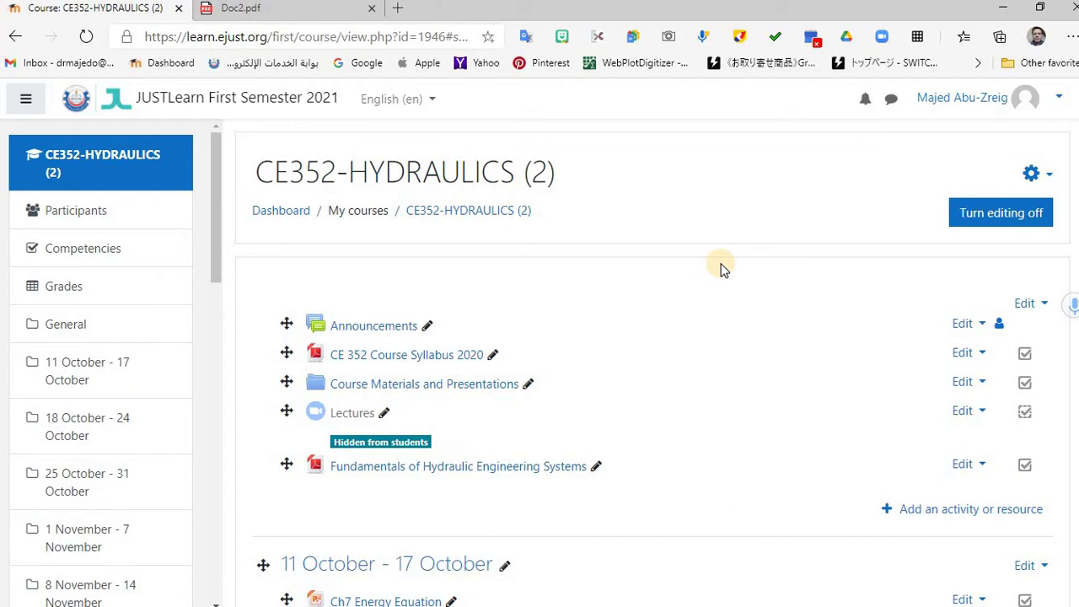
click(1045, 177)
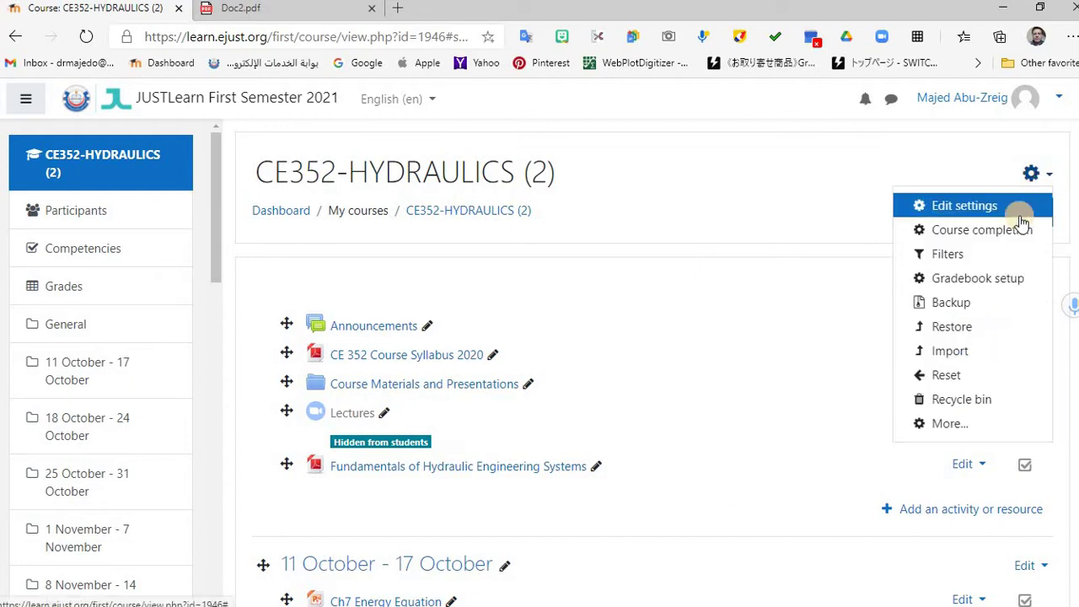
click(956, 425)
scroll(711, 311, down, 1)
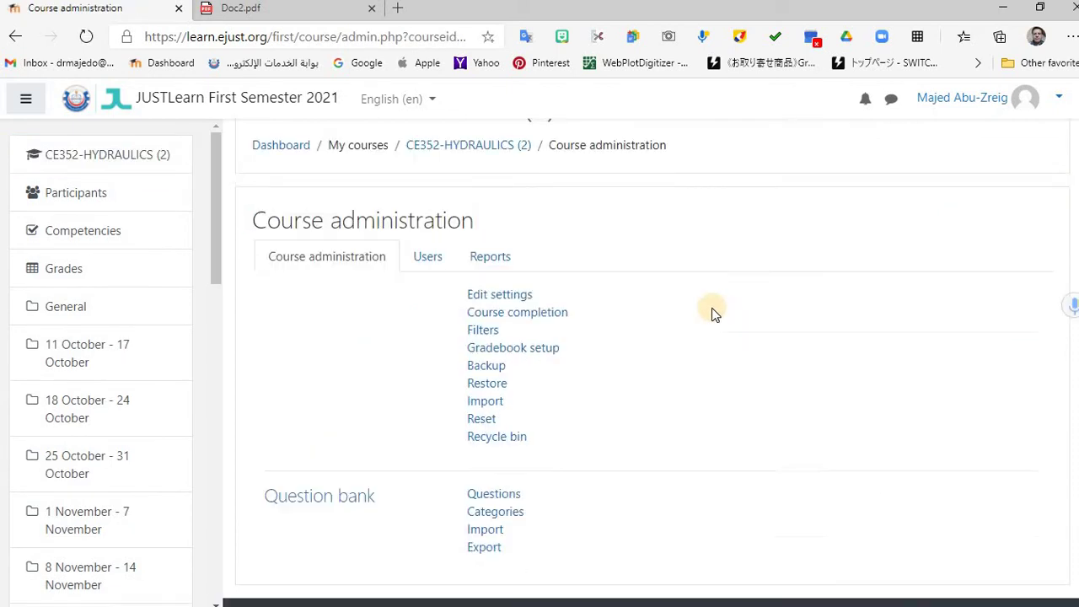
scroll(711, 312, down, 1)
click(488, 418)
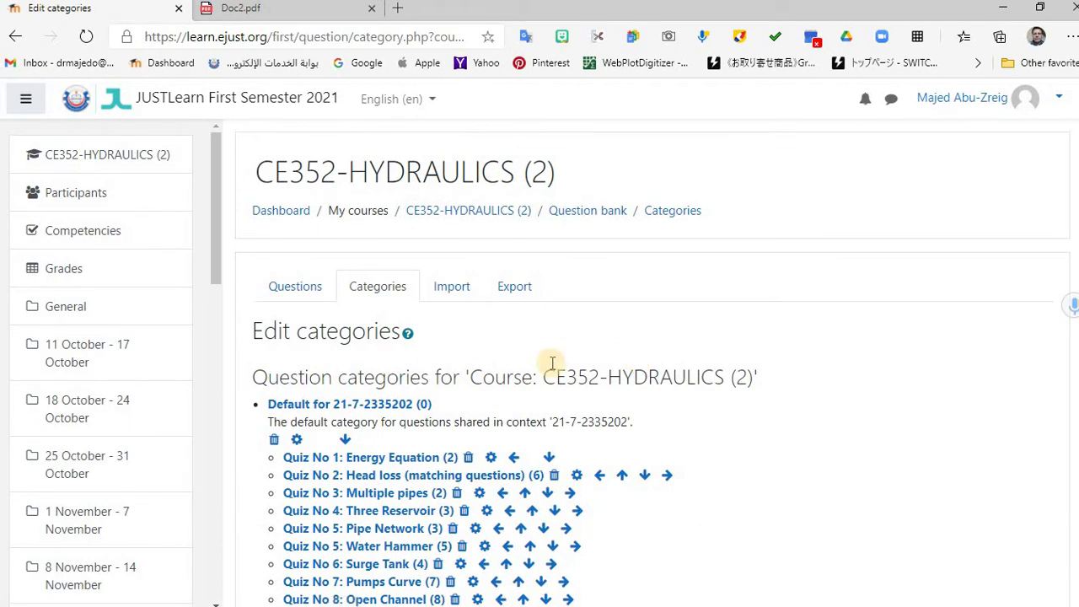
scroll(552, 362, down, 1)
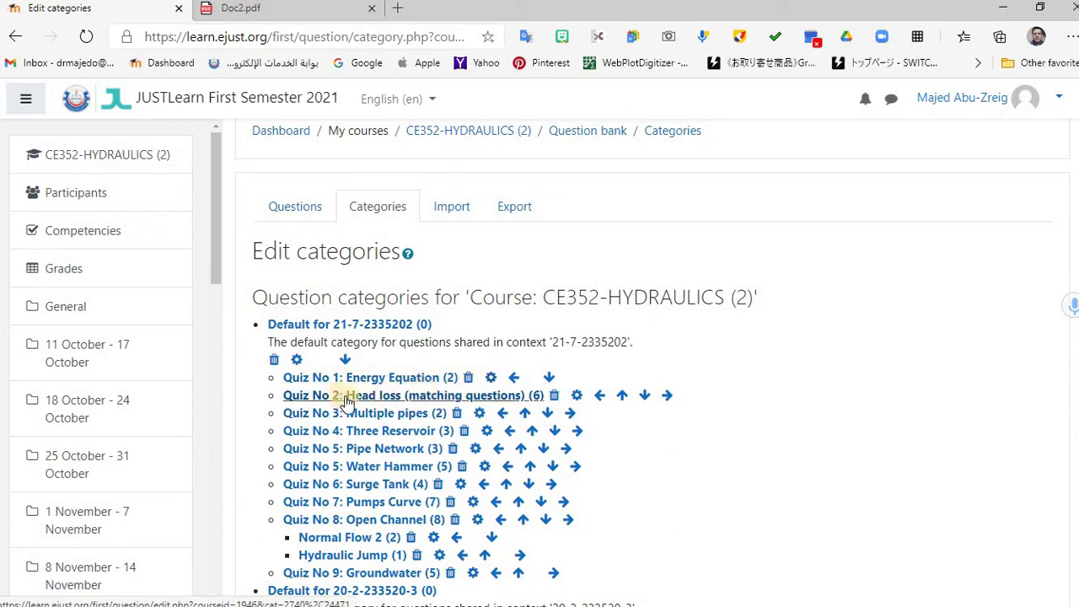
scroll(461, 416, down, 2)
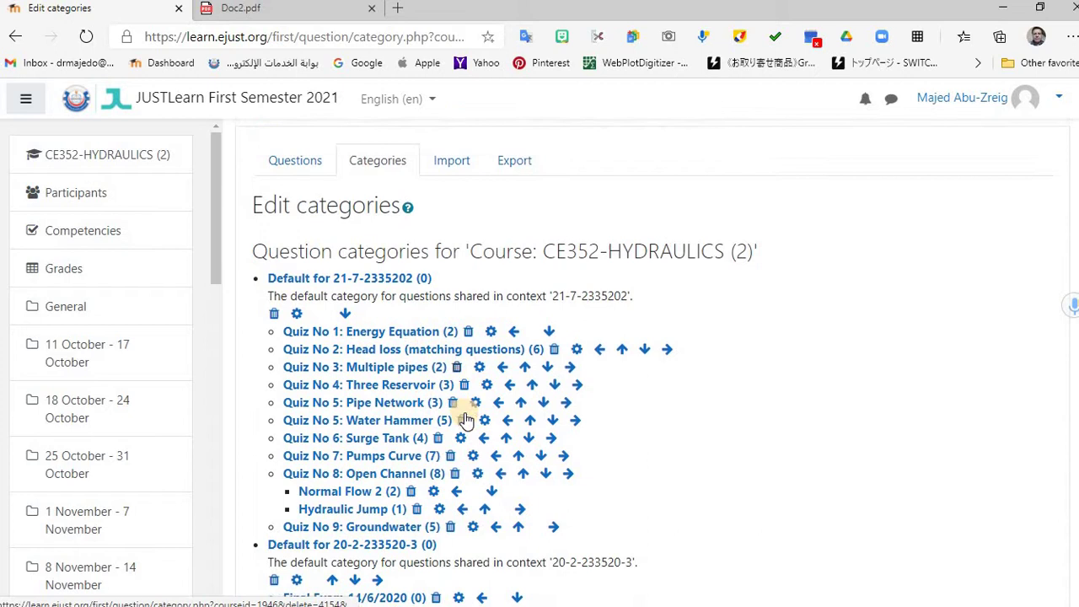
scroll(466, 419, down, 1)
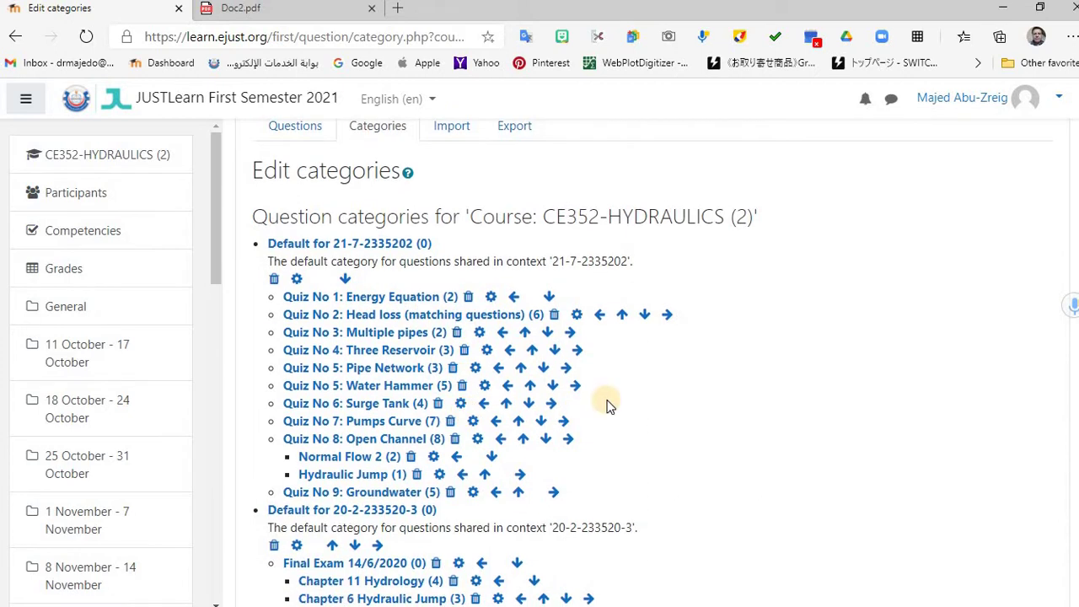
scroll(610, 405, down, 2)
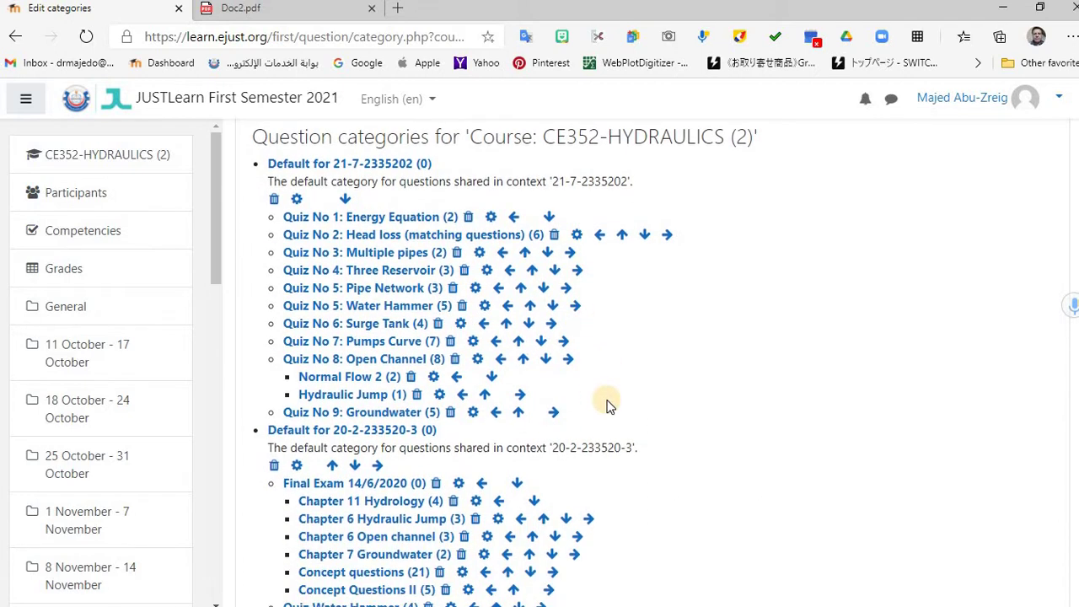
scroll(610, 405, down, 5)
scroll(610, 406, up, 5)
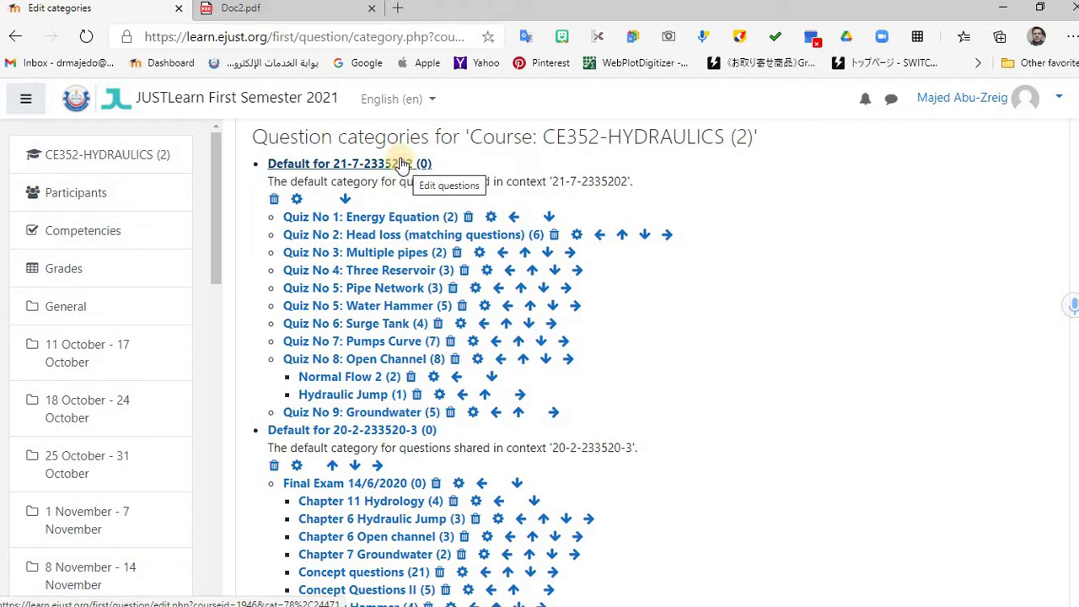
click(393, 168)
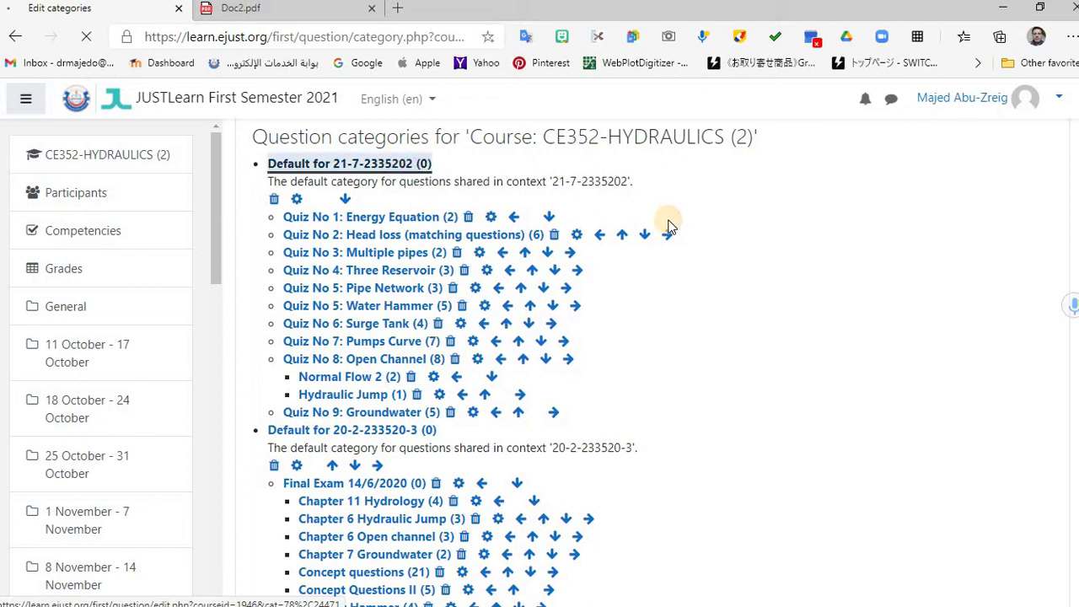
Create a new question of the type Calculated multichoice in the default category.
scroll(505, 371, down, 2)
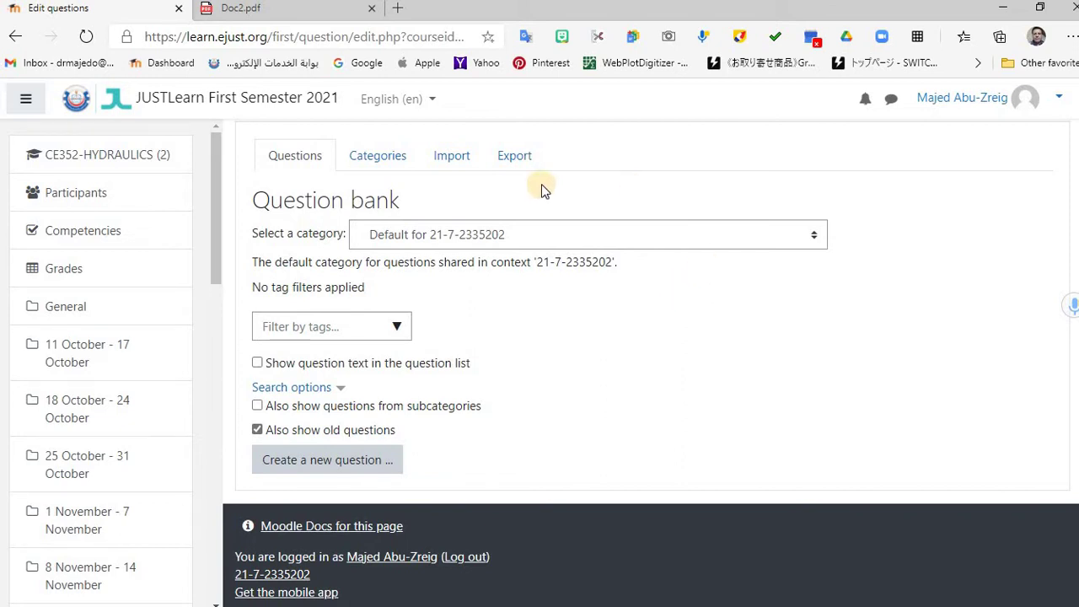
click(327, 463)
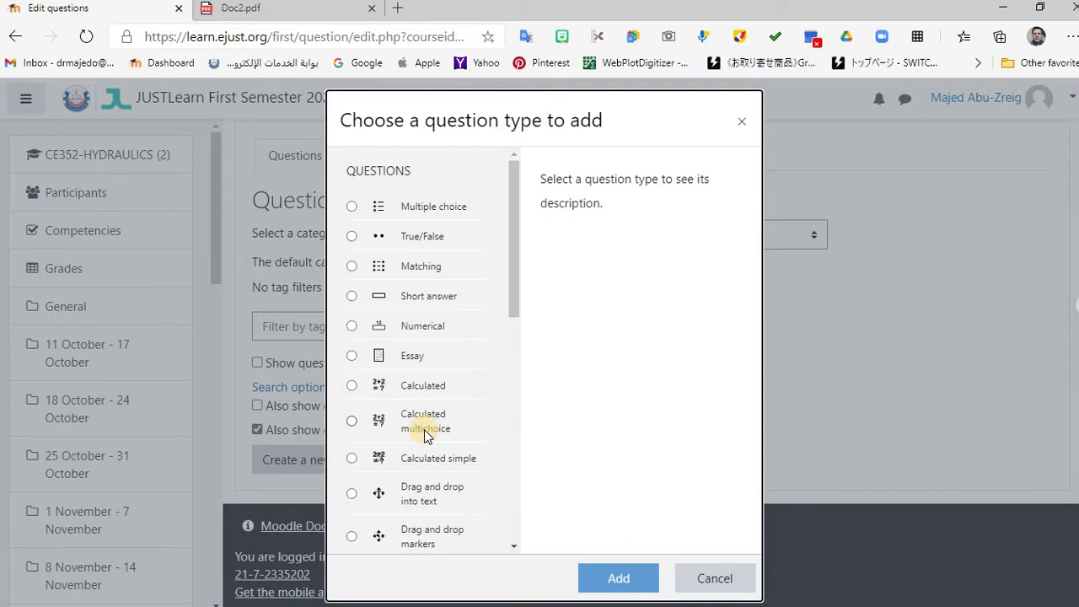
click(352, 421)
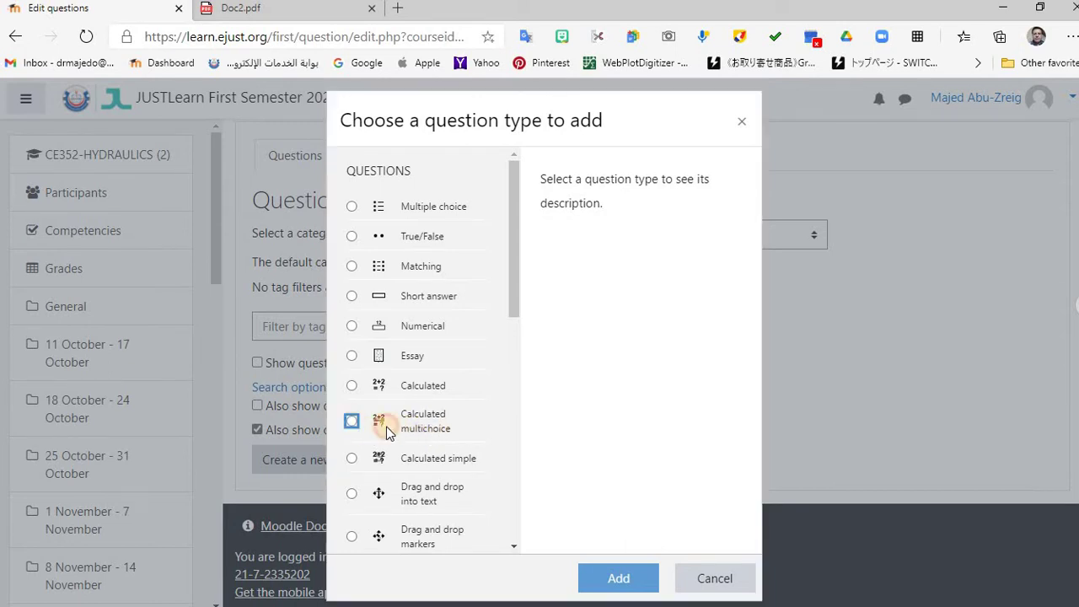
click(616, 579)
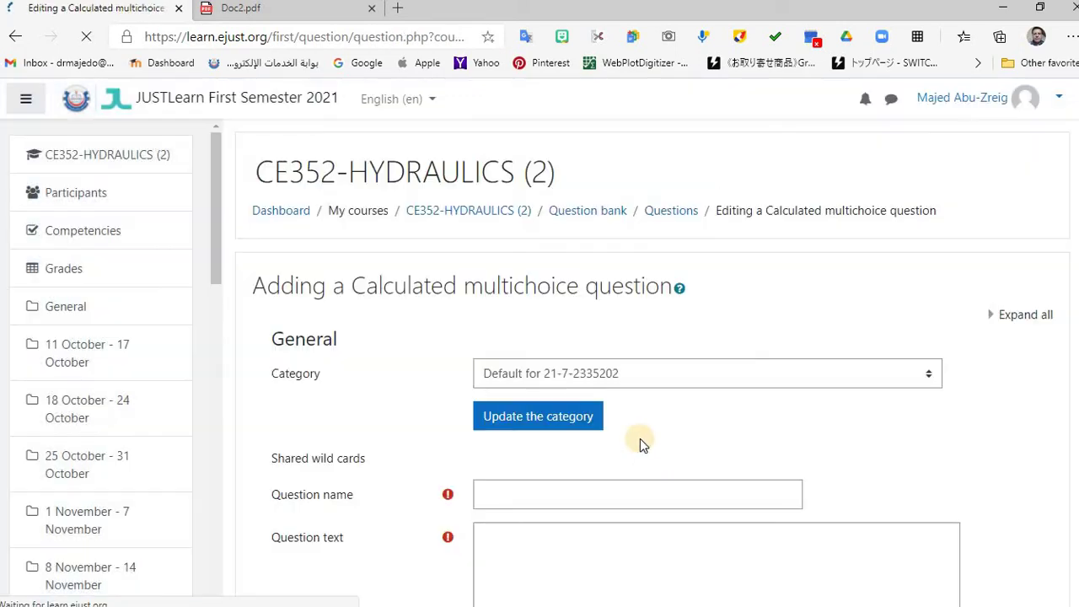
Name the question "Hydraulic jack", correcting the capitalisation of the first word.
scroll(656, 424, down, 2)
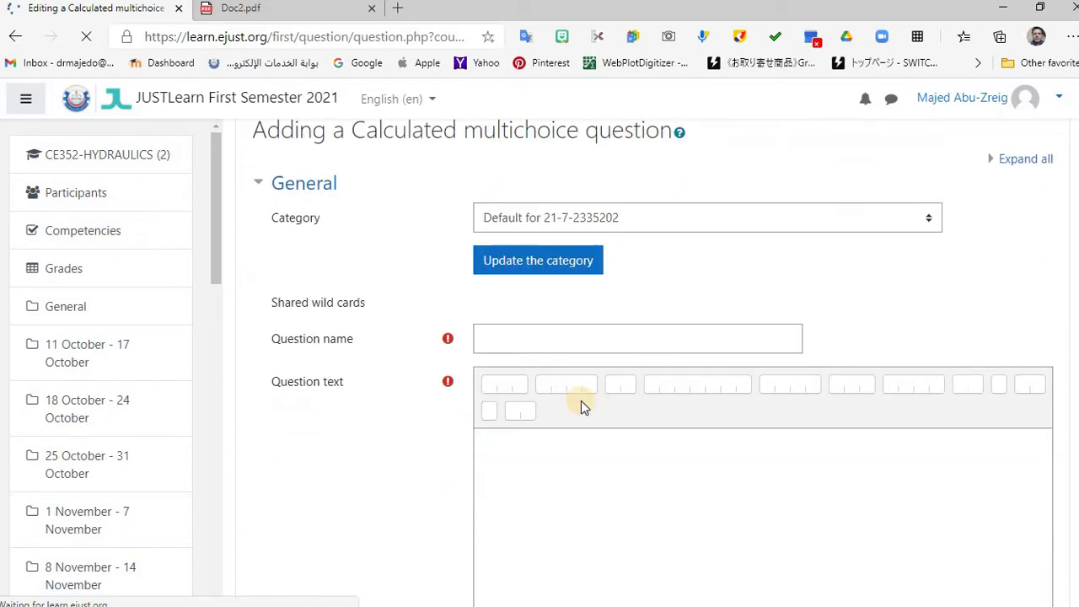
click(548, 332)
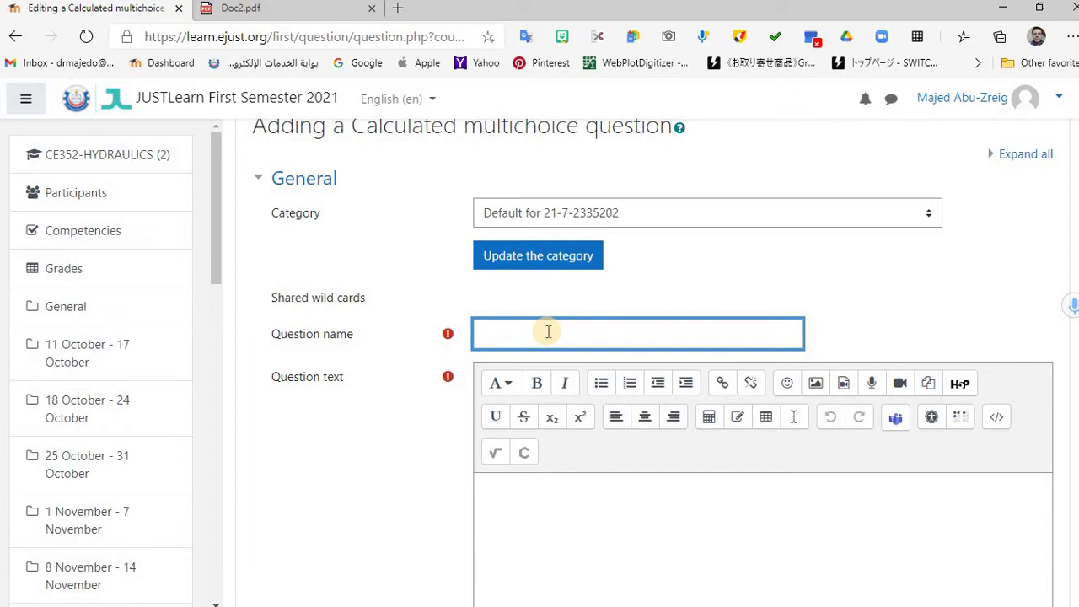
text(HYdrau)
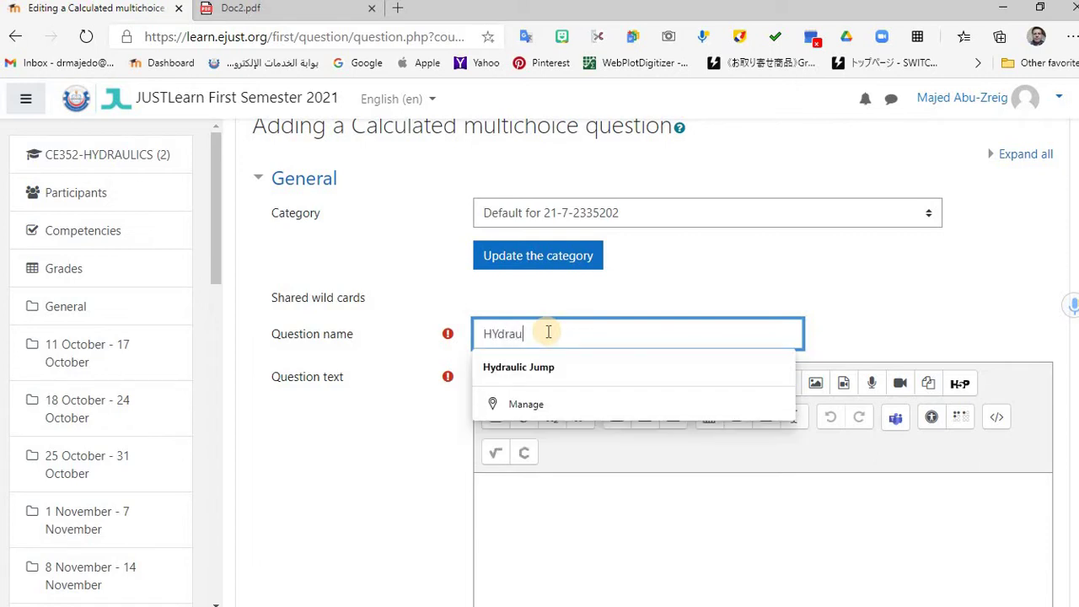
text(lic)
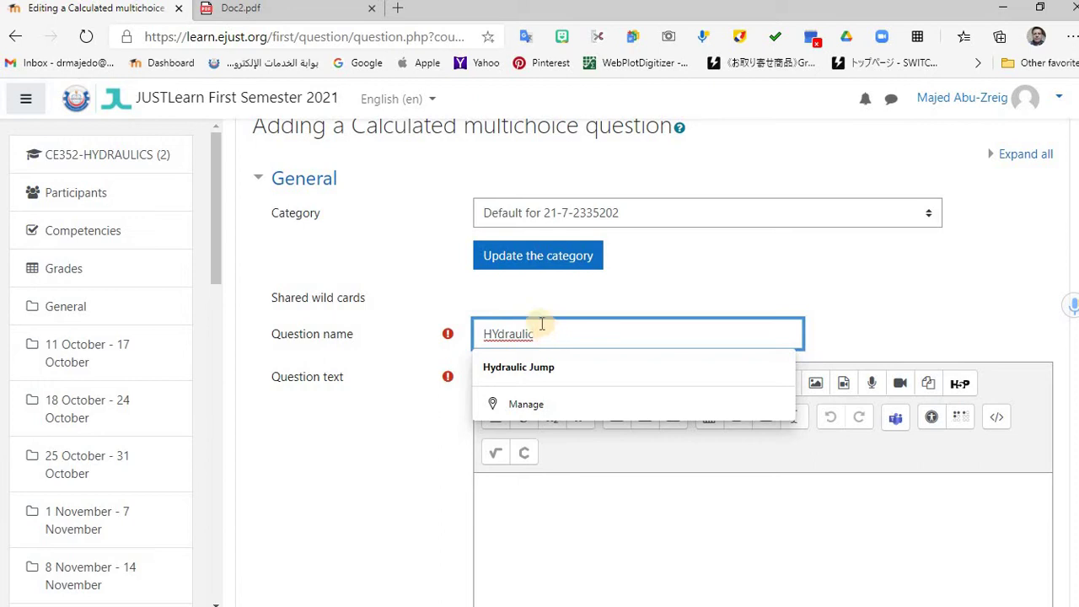
right_click(520, 335)
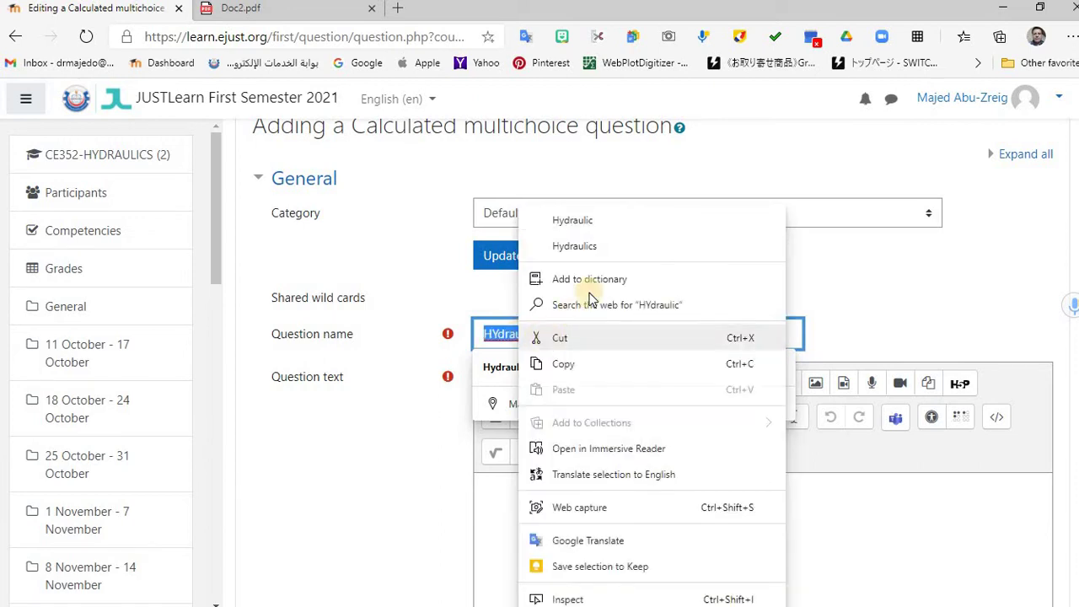
click(599, 220)
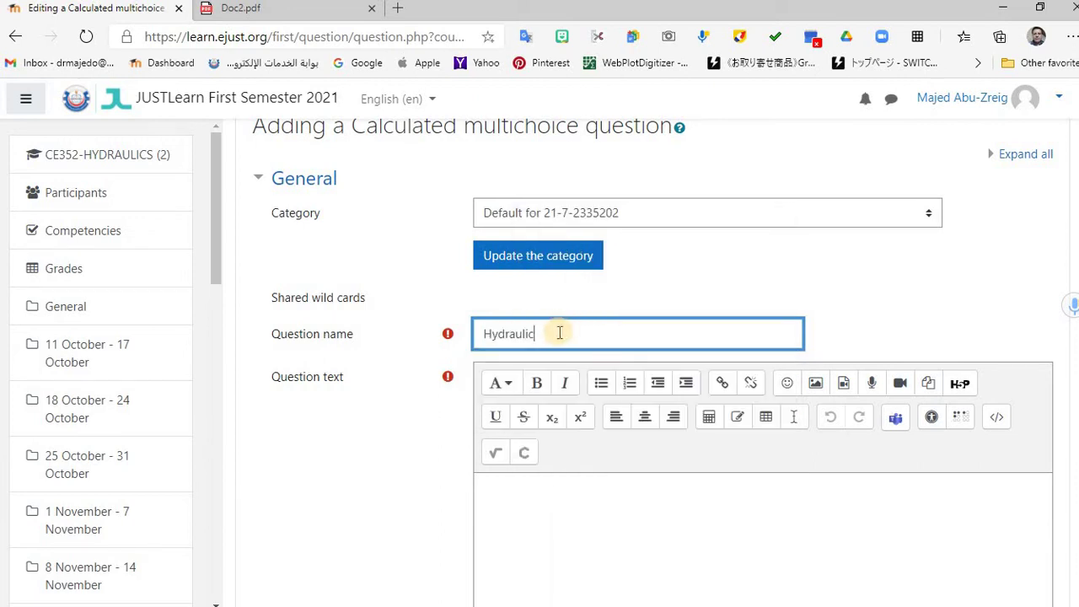
text(jack)
click(825, 296)
Copy the hydraulic jack problem paragraph from the Word quiz document into the Moodle question text.
scroll(855, 337, down, 3)
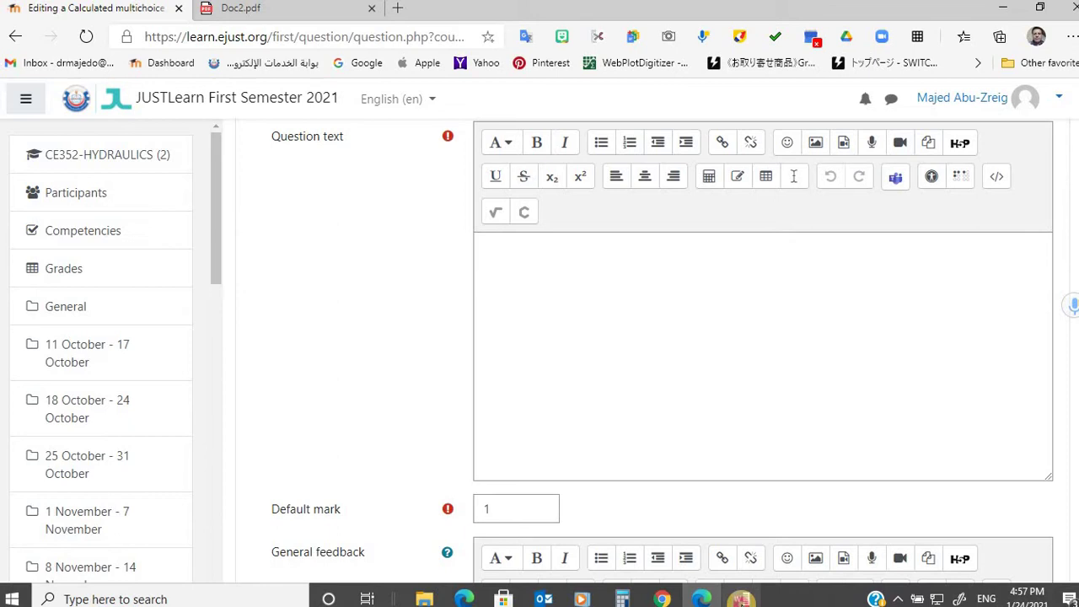
click(742, 600)
drag(218, 240, 552, 313)
key(ctrl+c)
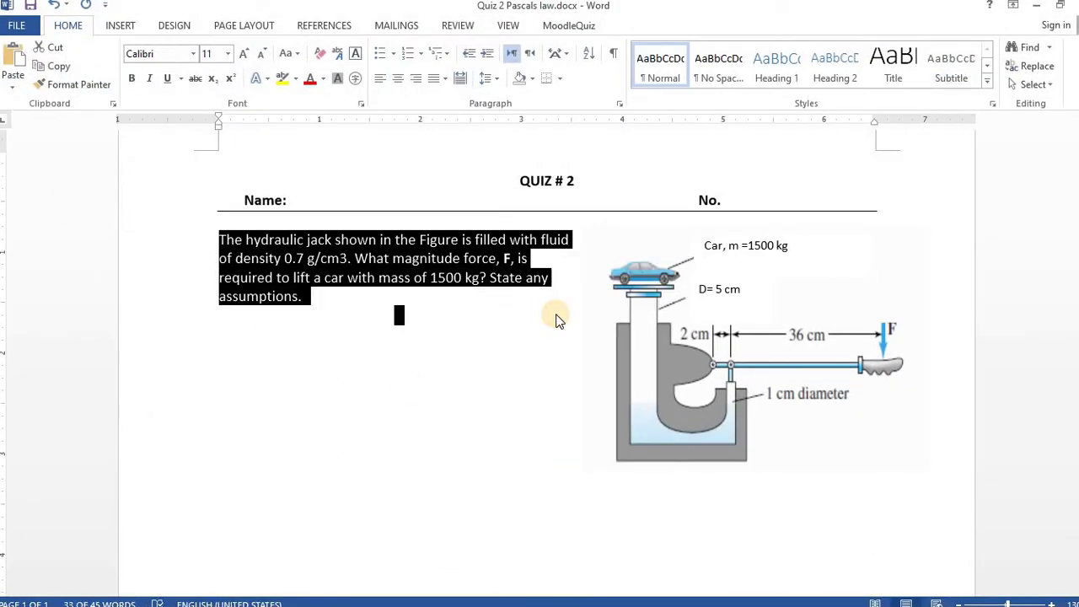
mouse_move(789, 600)
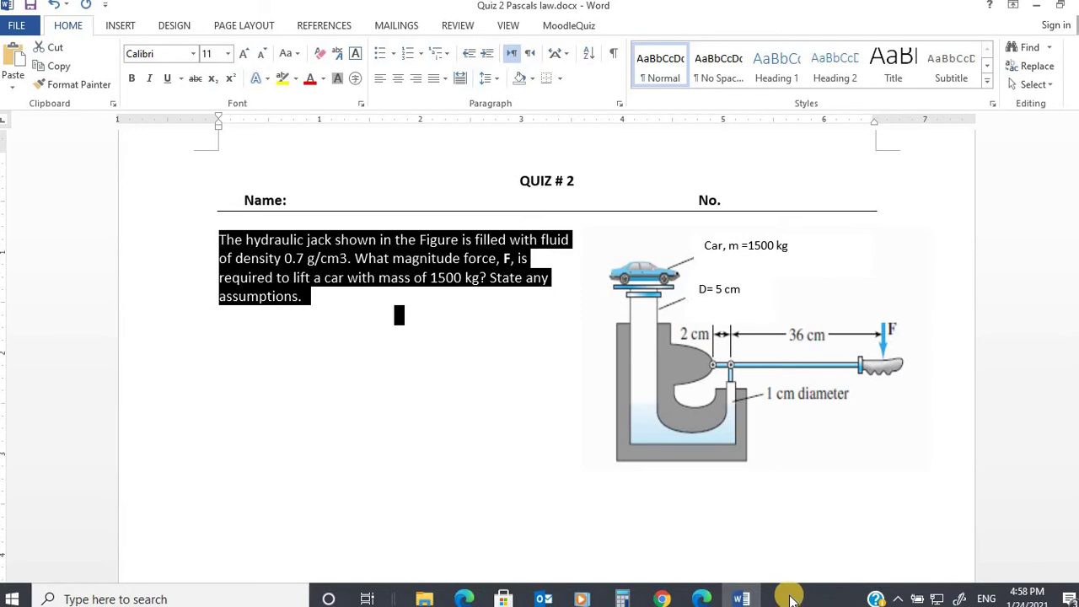
click(706, 596)
click(493, 246)
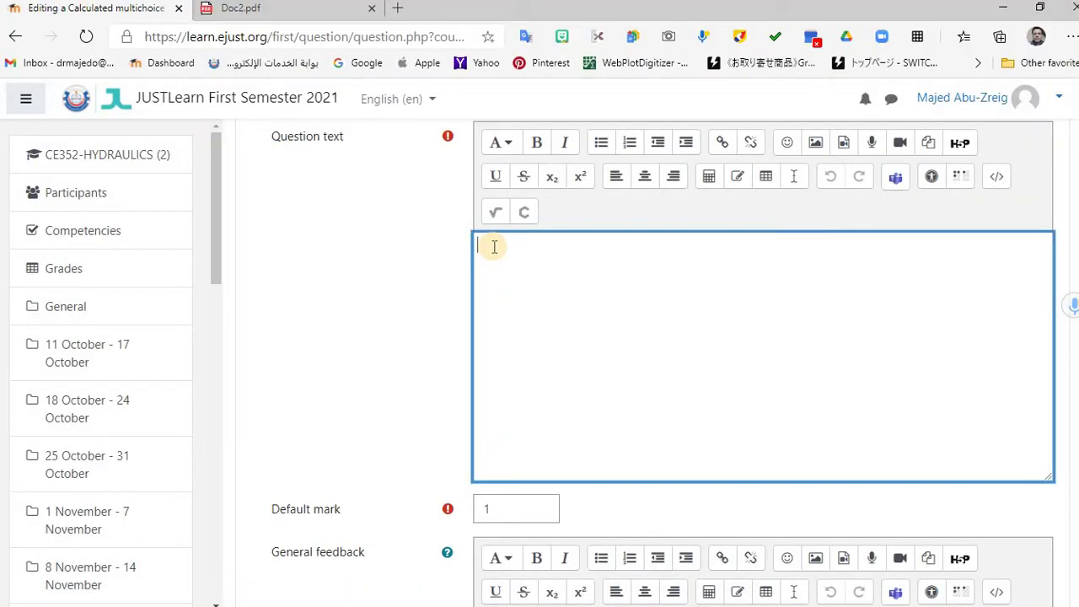
key(ctrl+v)
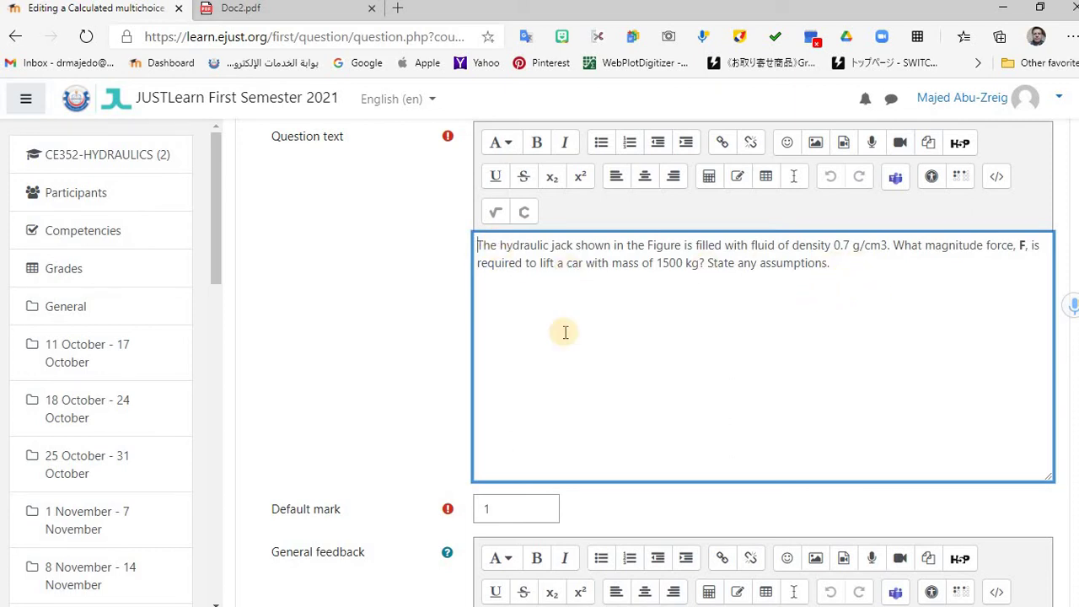
click(832, 264)
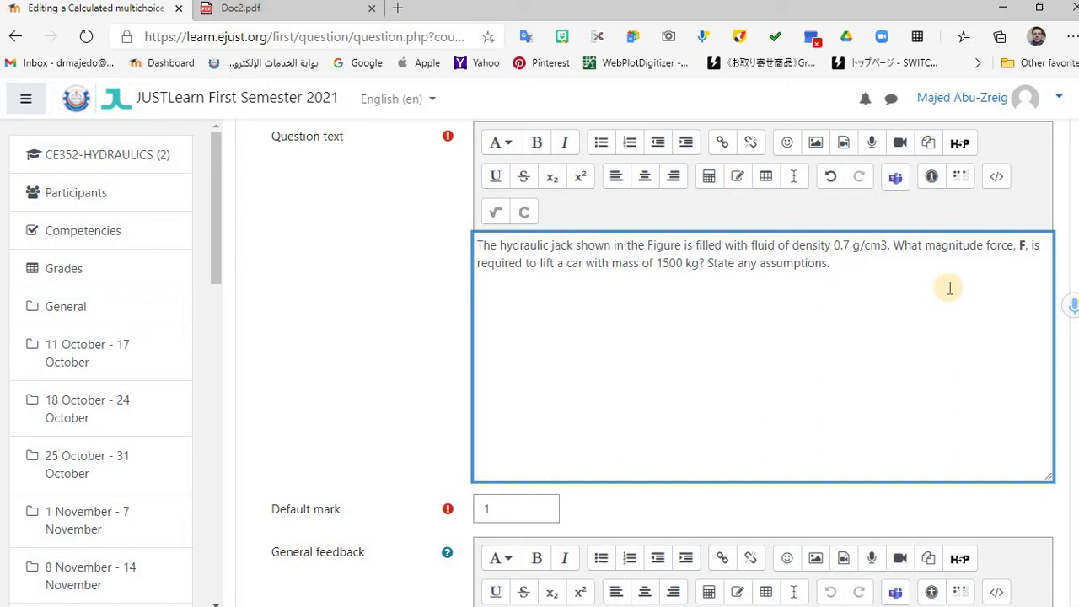
Replace the car mass of 1500 in the question text with the variable {W}.
mouse_move(426, 599)
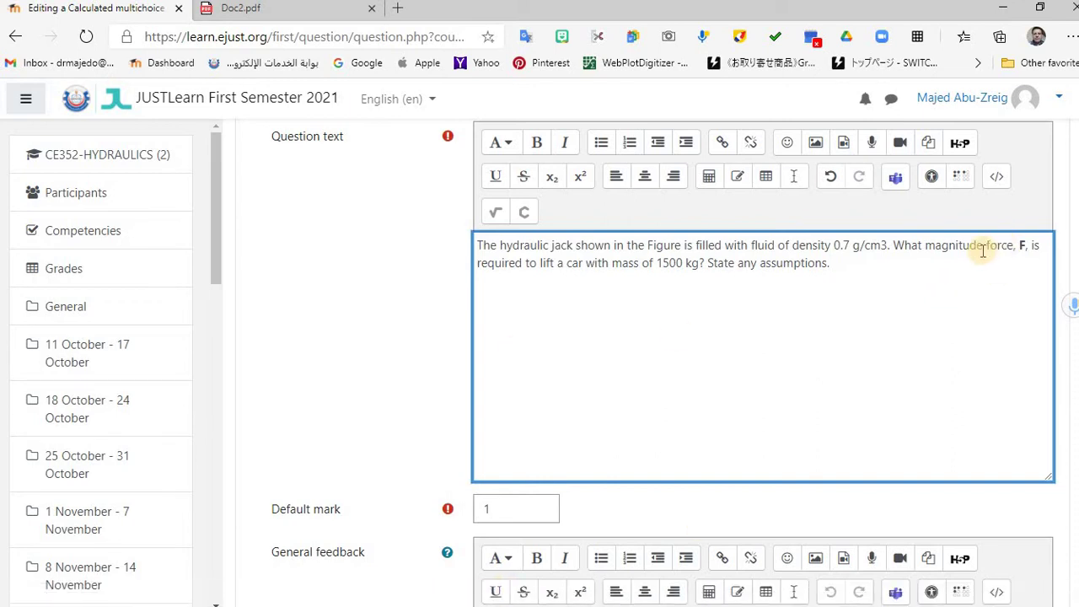
click(494, 276)
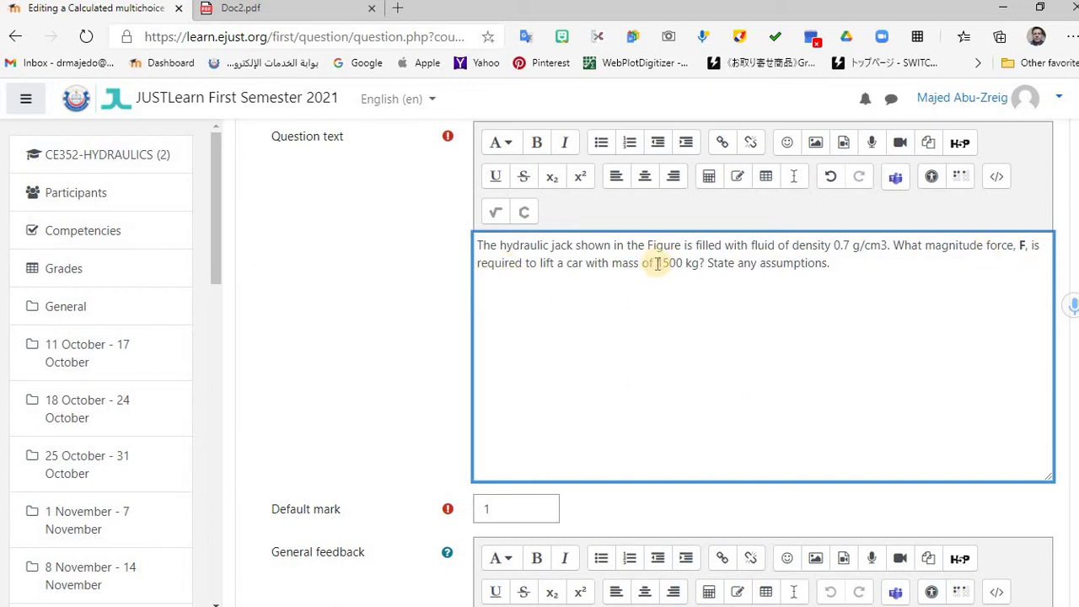
drag(657, 263, 683, 270)
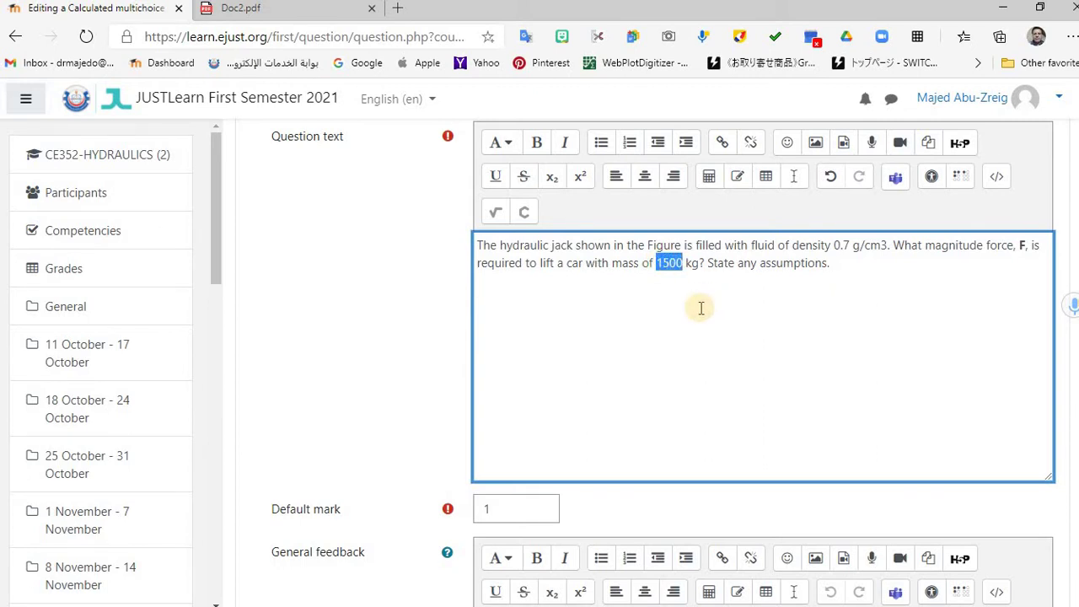
text({)
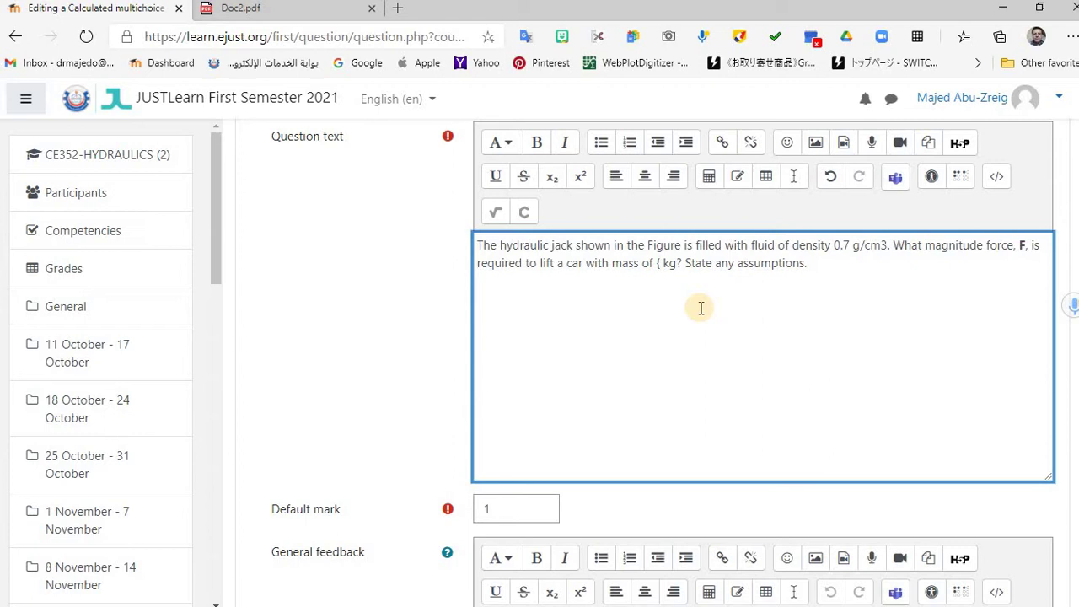
text(W)
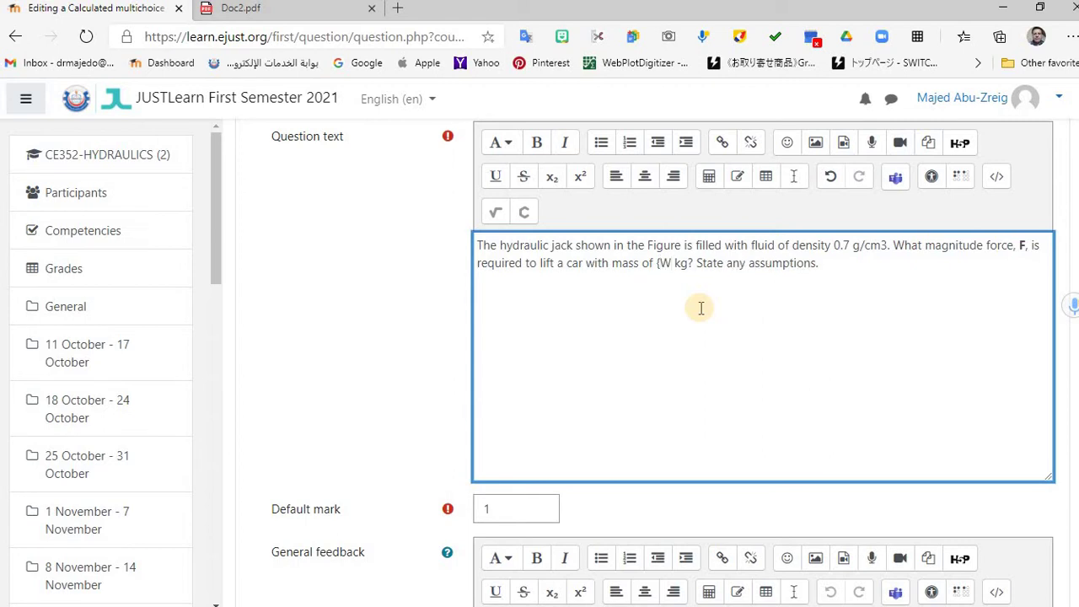
text(})
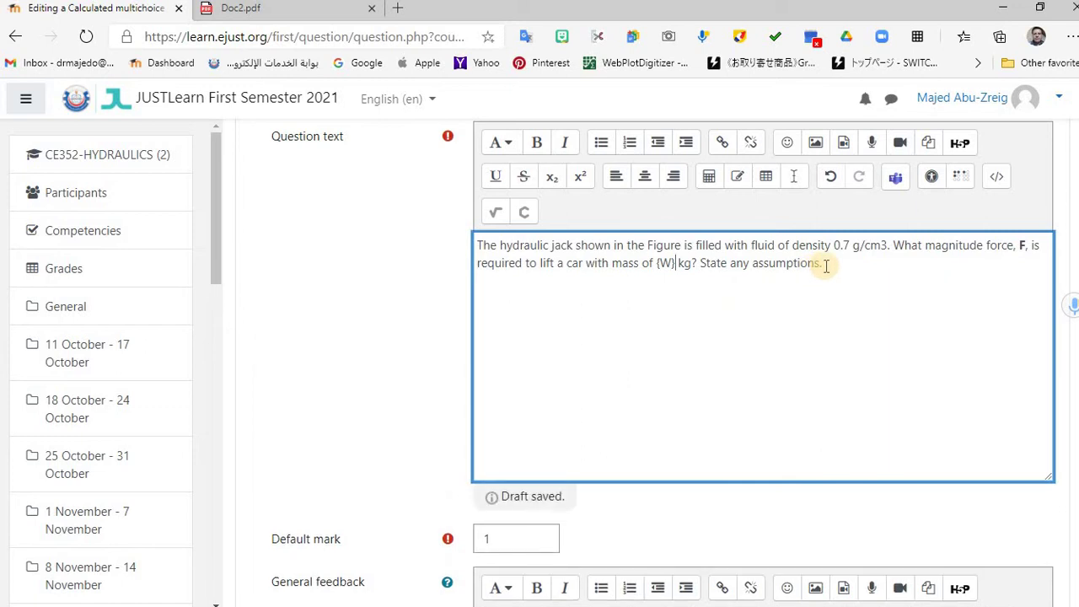
click(694, 371)
Start the Choice 1 answer with the text and formula "The force F= {=(1/5**2)*{W}".
scroll(694, 372, down, 2)
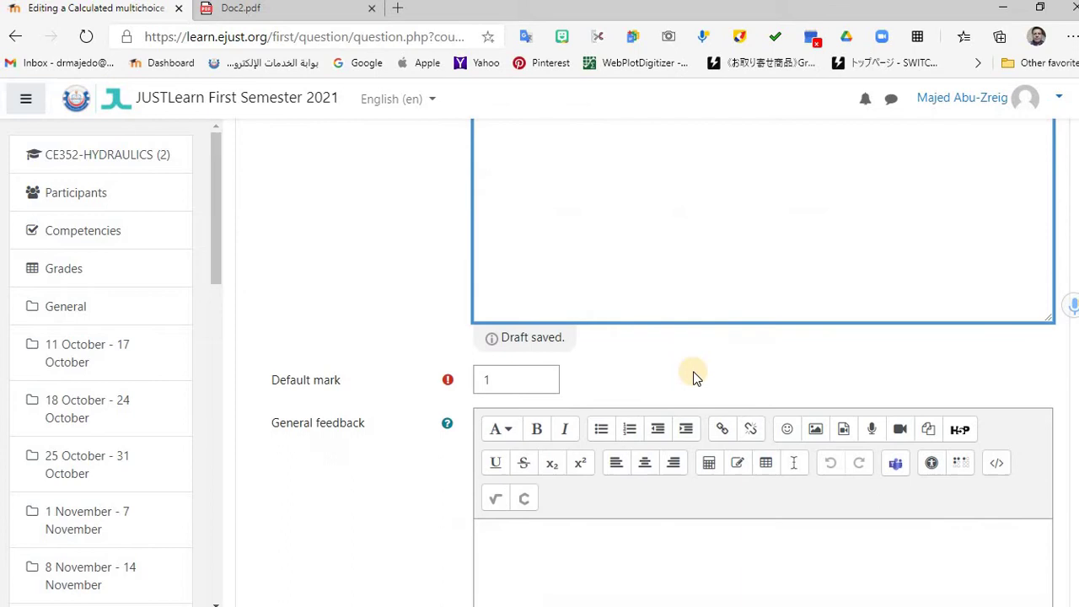
scroll(661, 304, down, 4)
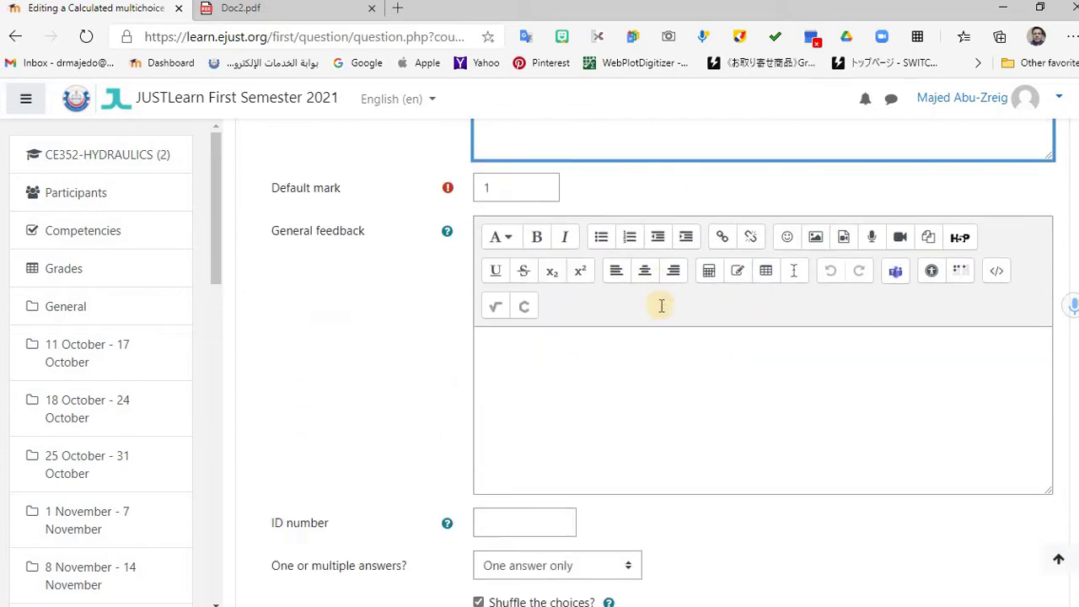
scroll(621, 280, down, 1)
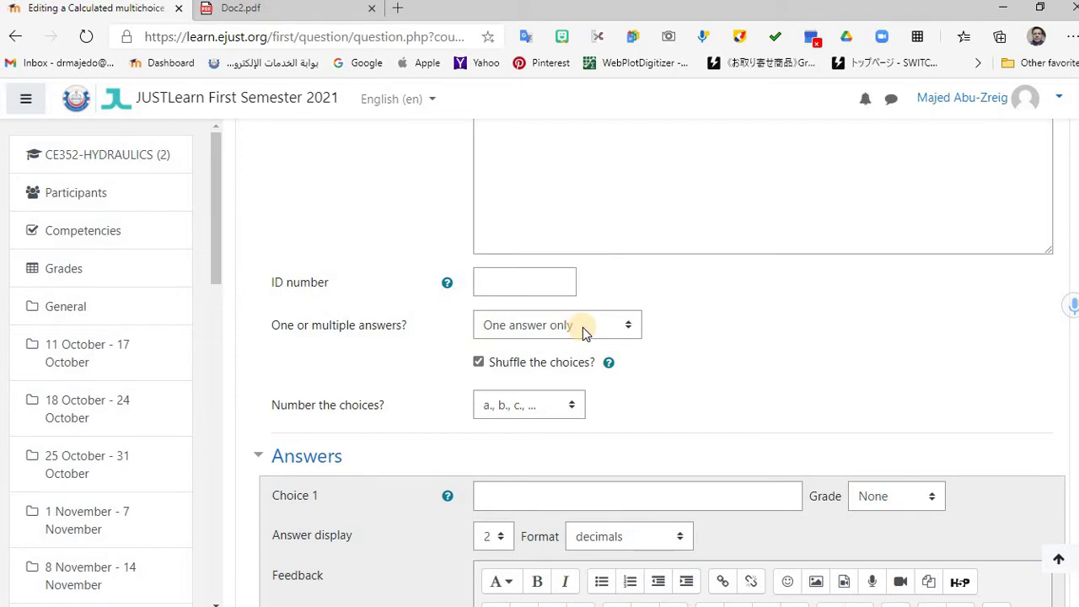
scroll(582, 327, down, 1)
click(616, 410)
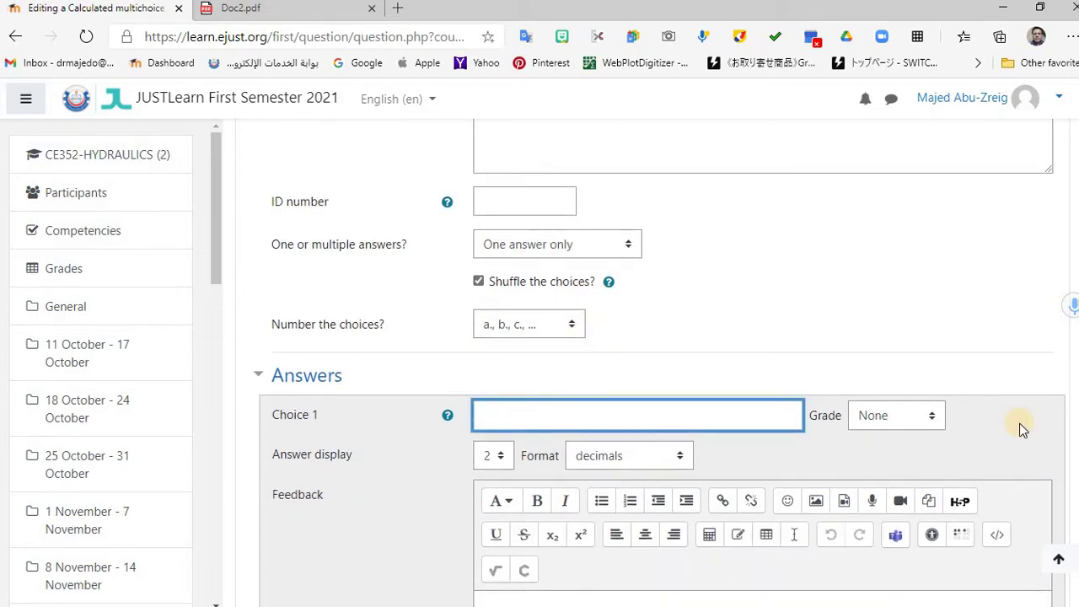
text(The force)
text( F)
text(=)
text(()
text(=)
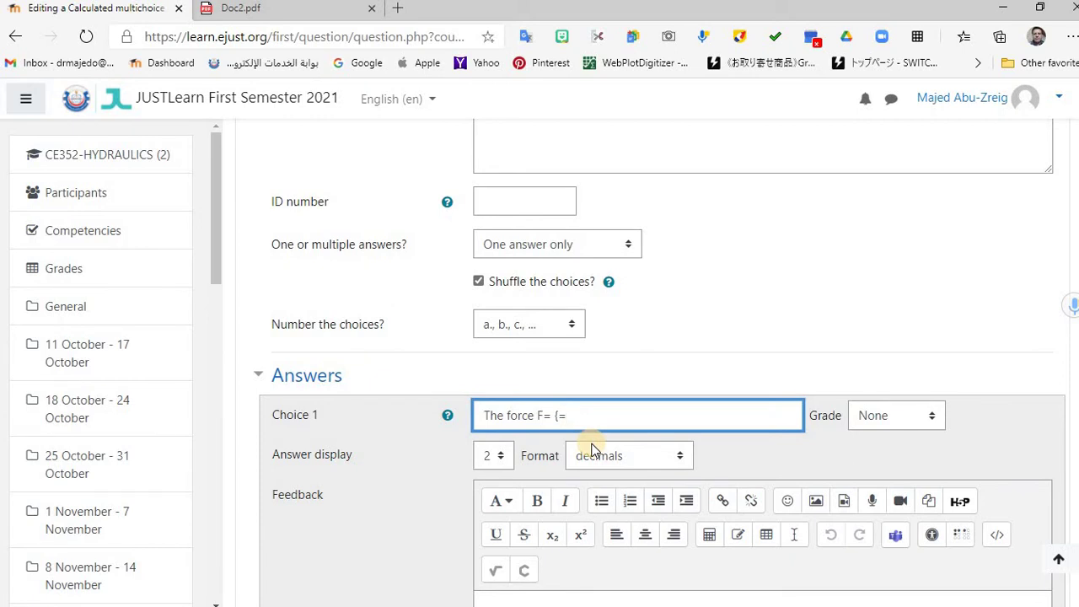
text((1/)
text(5**2)
text()*(W})
Check the variable in the question text and extend the Choice 1 formula with "*(2/38)*9.91".
scroll(638, 395, up, 5)
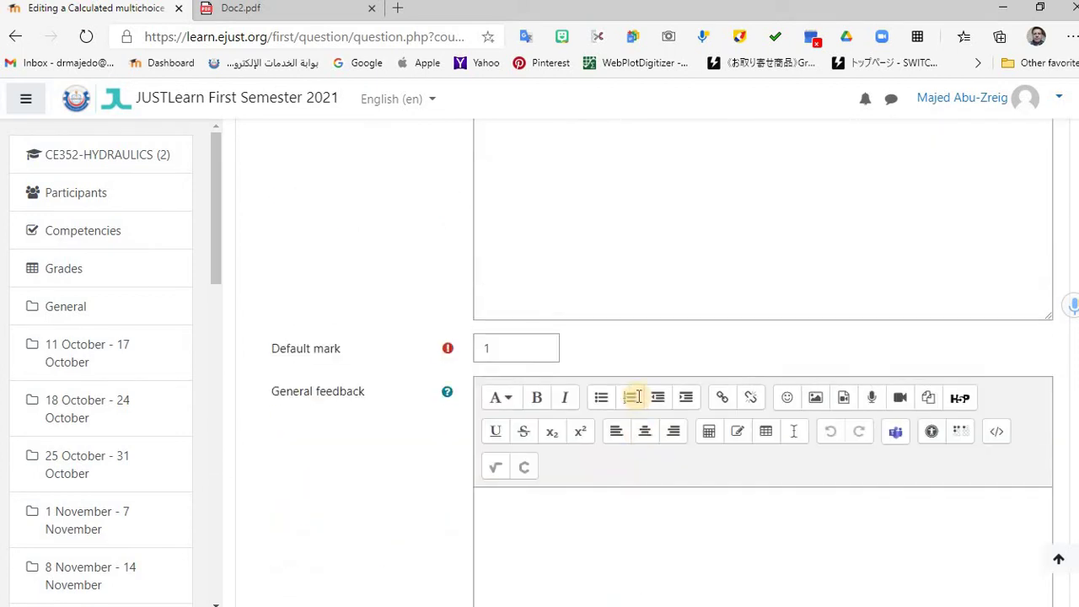
scroll(640, 396, up, 4)
scroll(657, 427, down, 4)
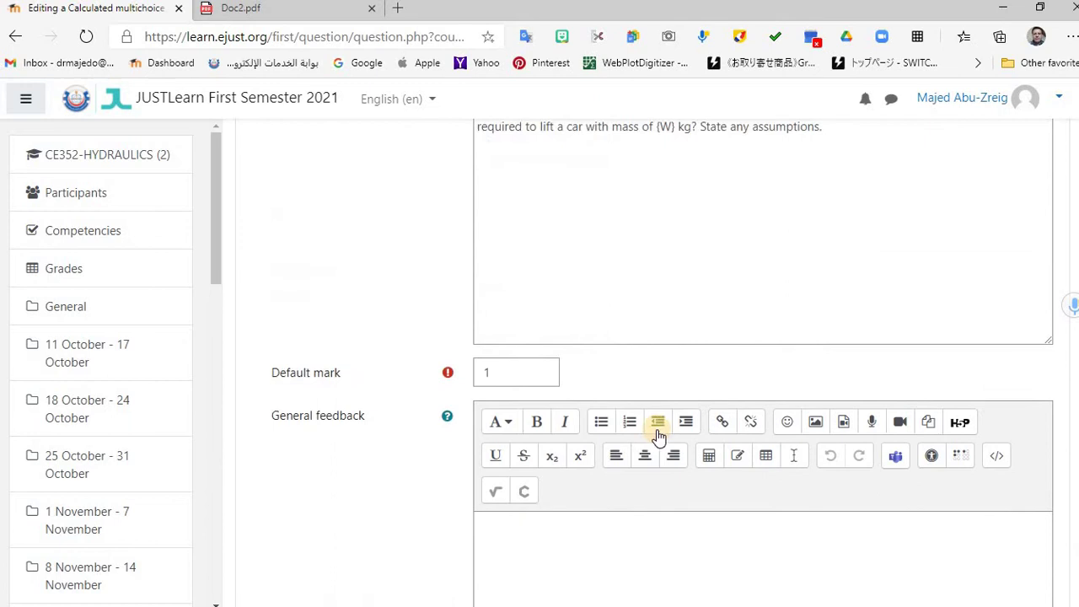
scroll(656, 434, down, 8)
scroll(653, 379, up, 1)
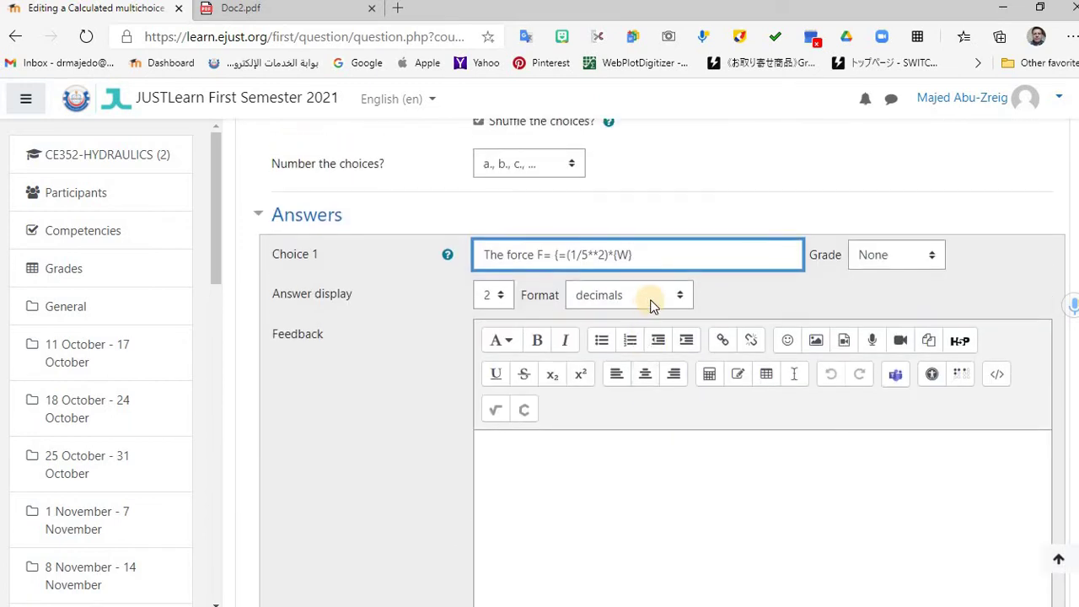
text(*(2/38)*9.91)
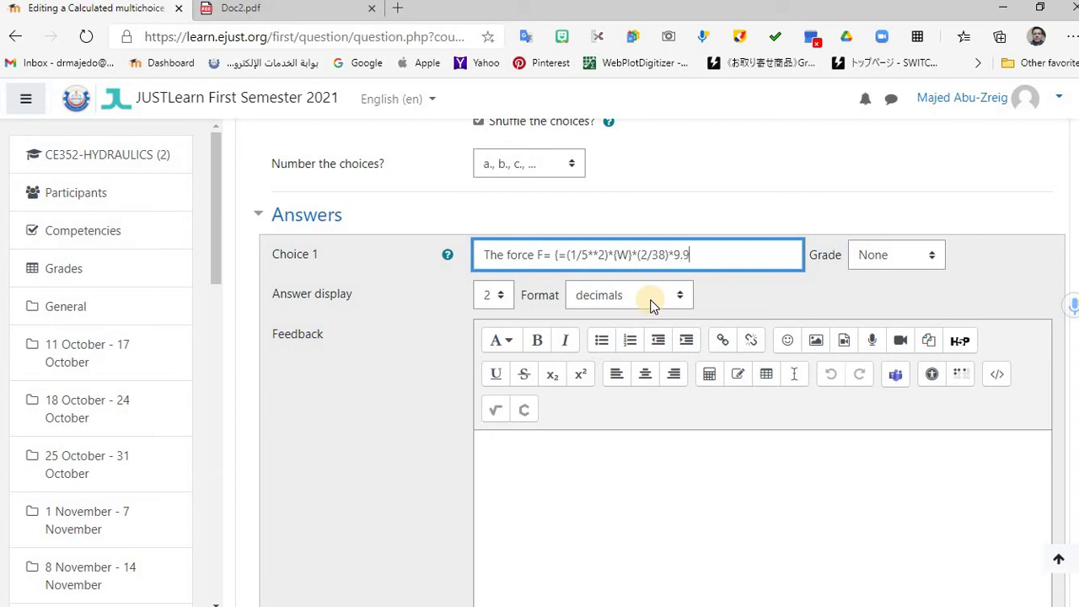
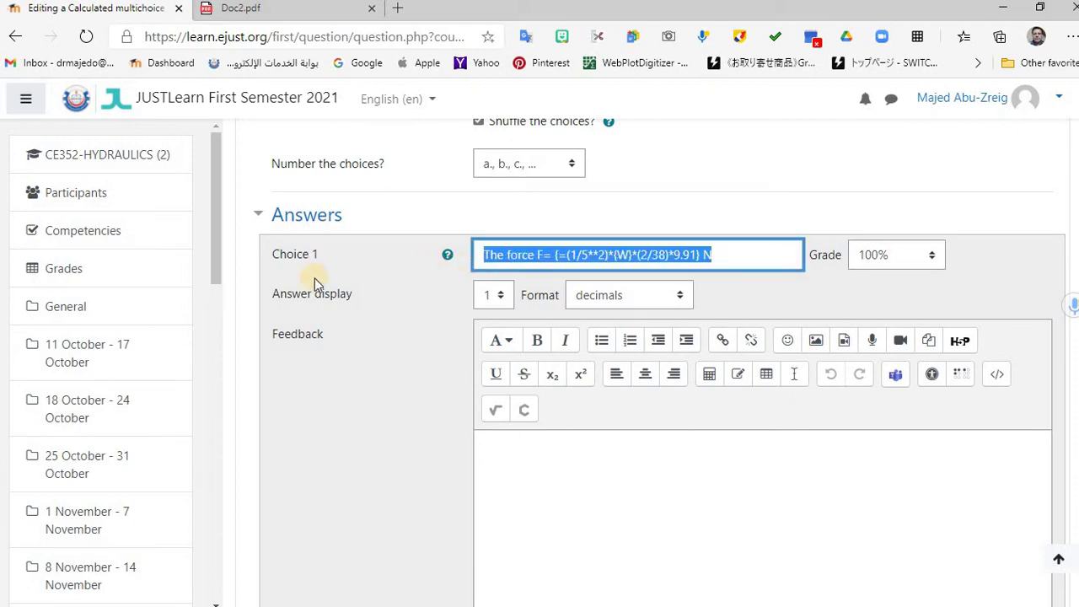
Copy the Choice 1 answer into Choice 2 and reduce its first factor to (1/5) by removing the exponent.
scroll(468, 337, down, 4)
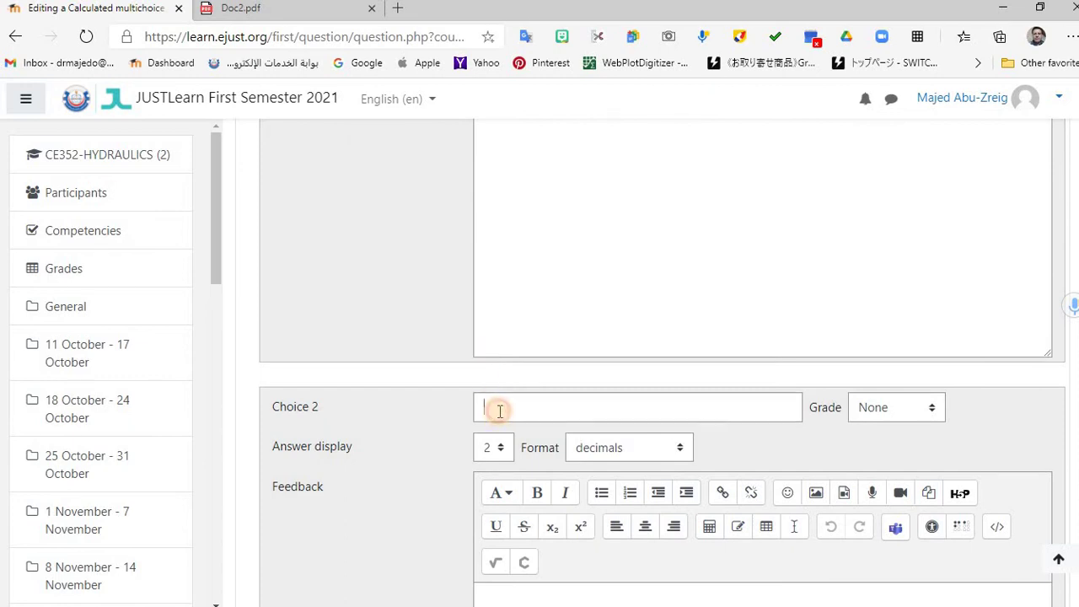
click(510, 418)
text(The force F= {=(1/5**2)*{W}*(2/38)*9.91} N)
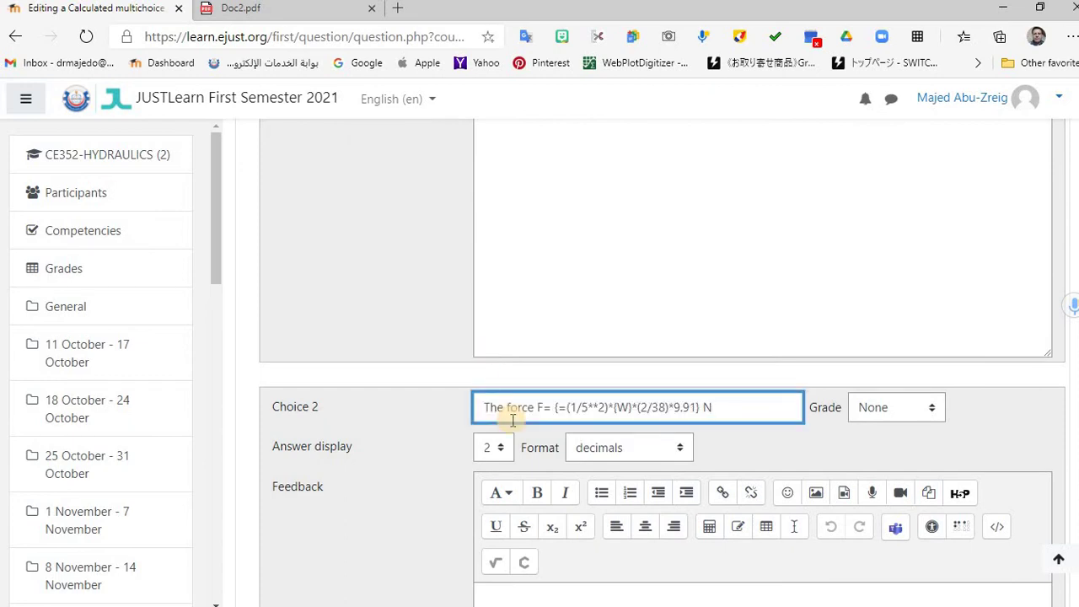
click(604, 411)
key(BackSpace)
key(BackSpace)
key(BackSpace)
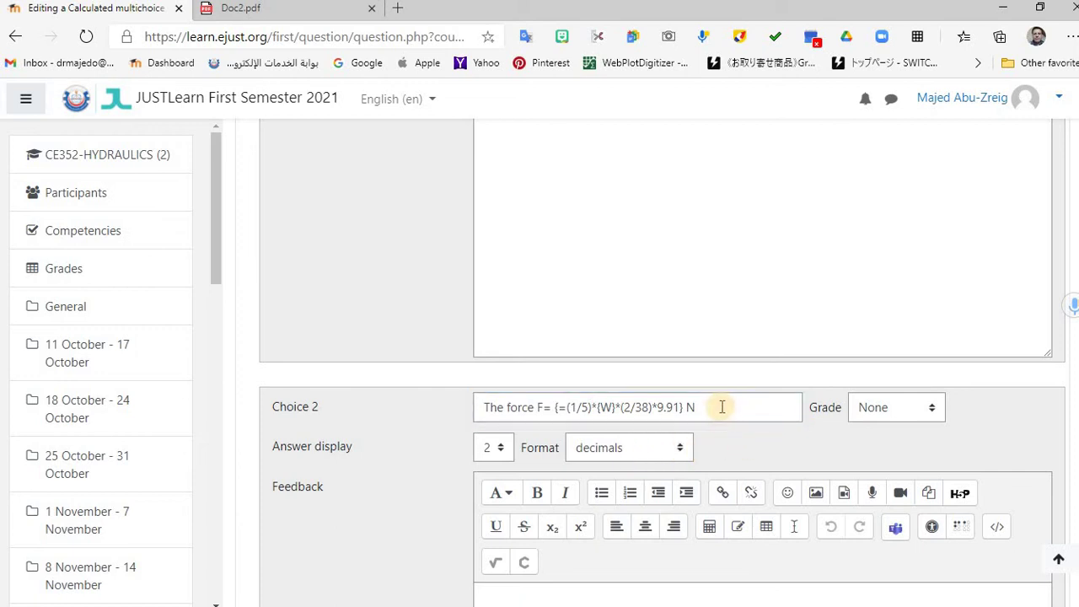
Copy the Choice 2 answer into Choice 3 and change its first factor to (25/1).
drag(717, 410, 634, 409)
drag(430, 413, 425, 413)
key(ctrl+c)
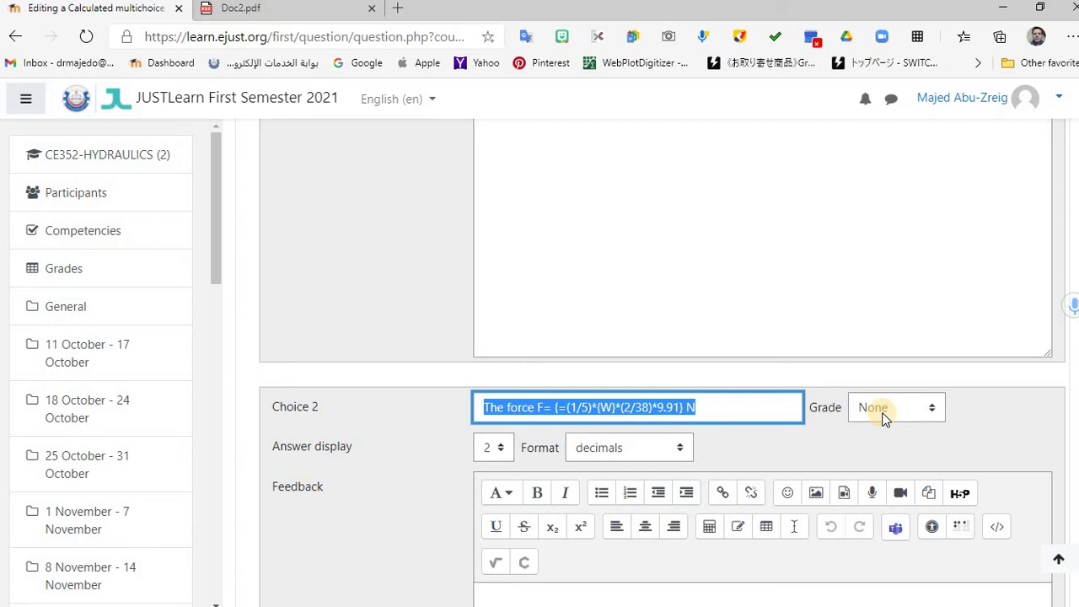
scroll(797, 446, down, 5)
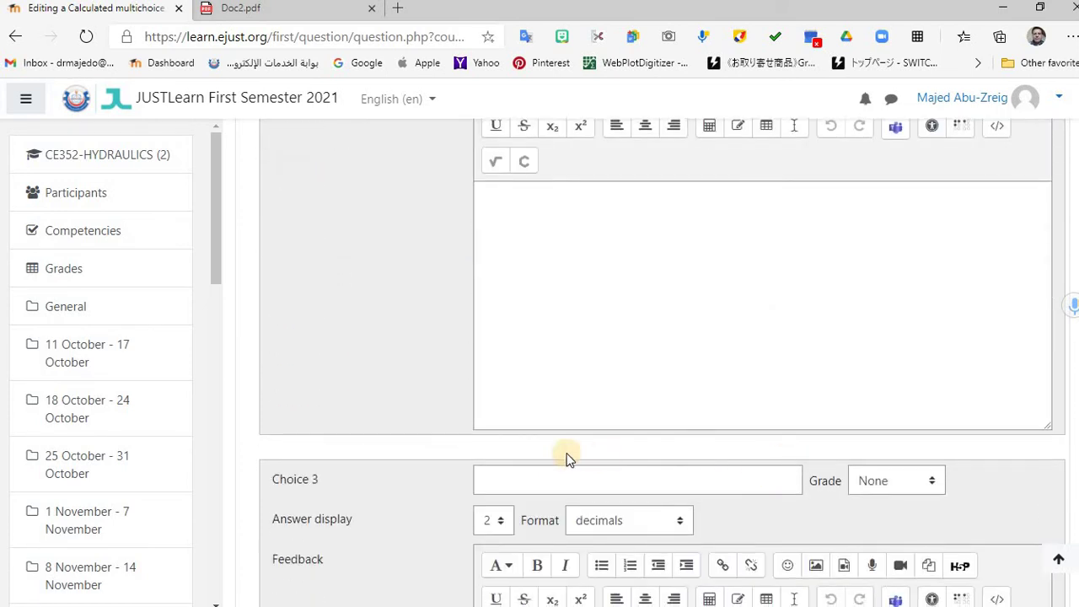
click(545, 480)
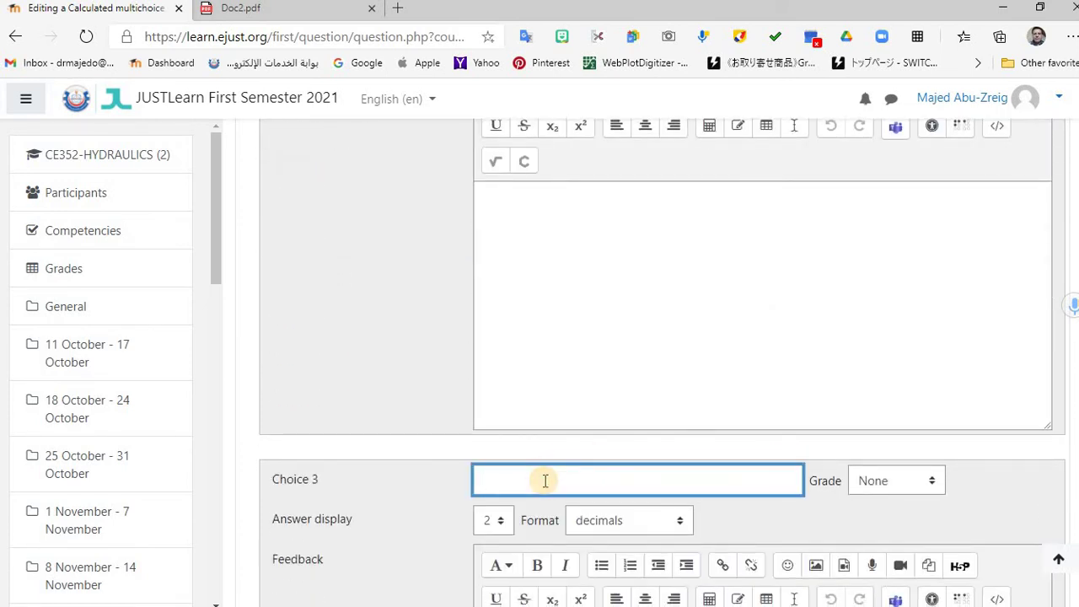
key(ctrl+v)
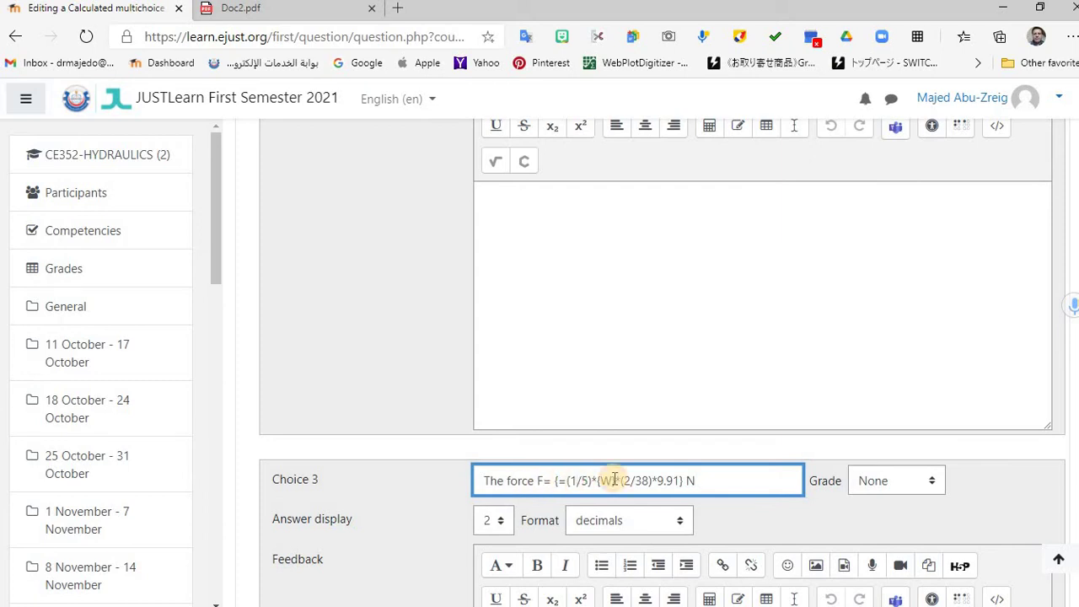
key(BackSpace)
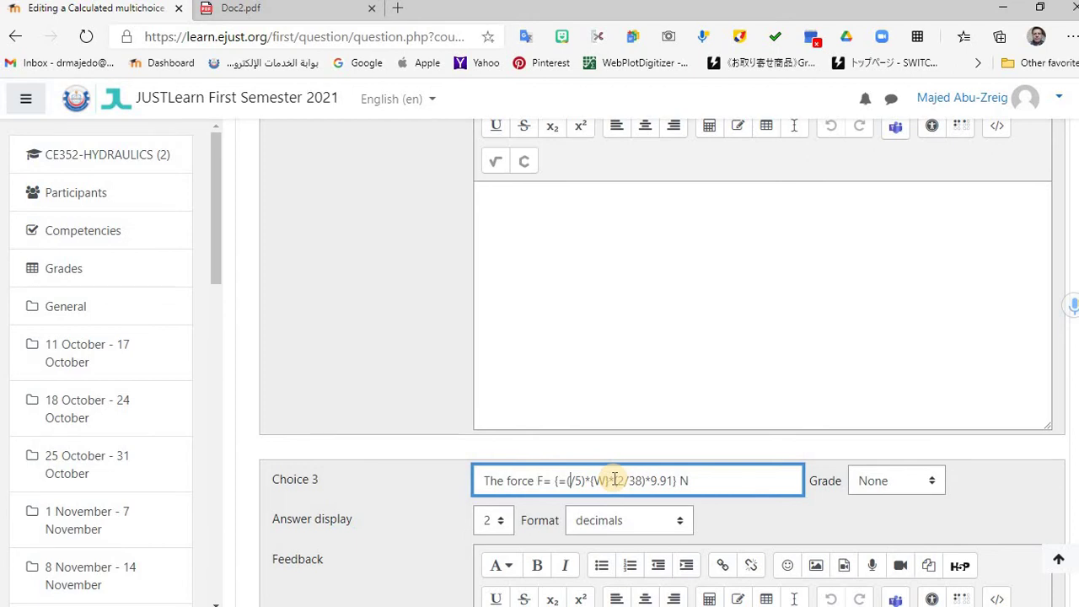
text(25)
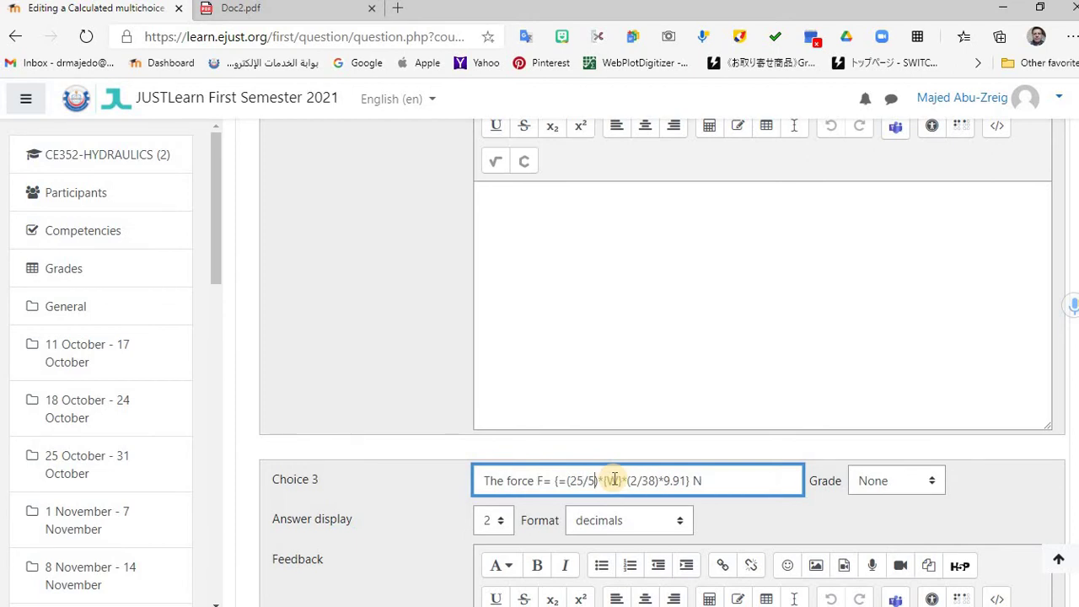
key(BackSpace)
text(1)
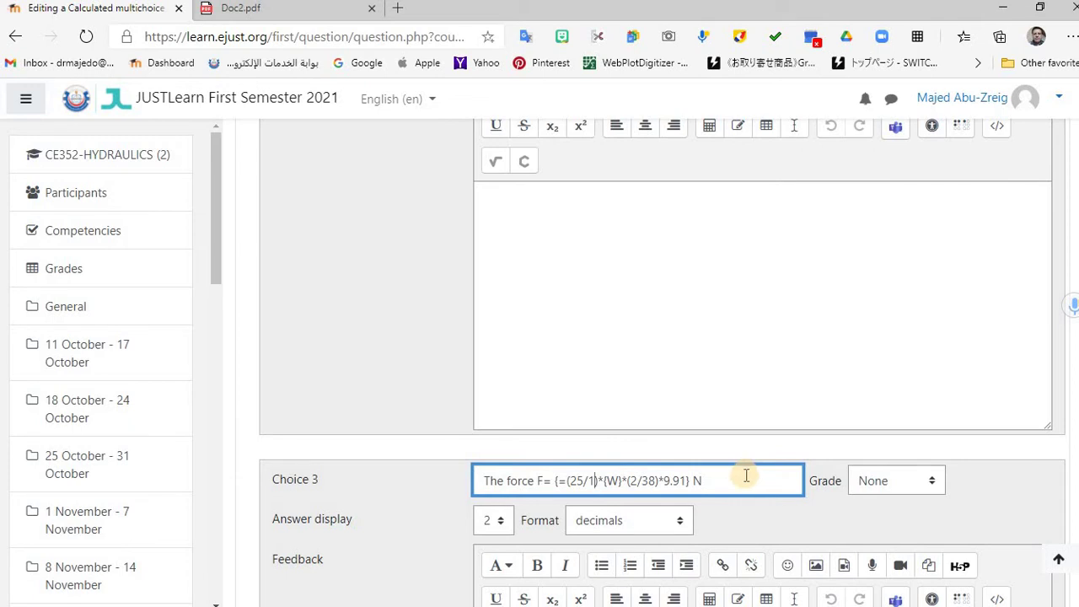
click(679, 482)
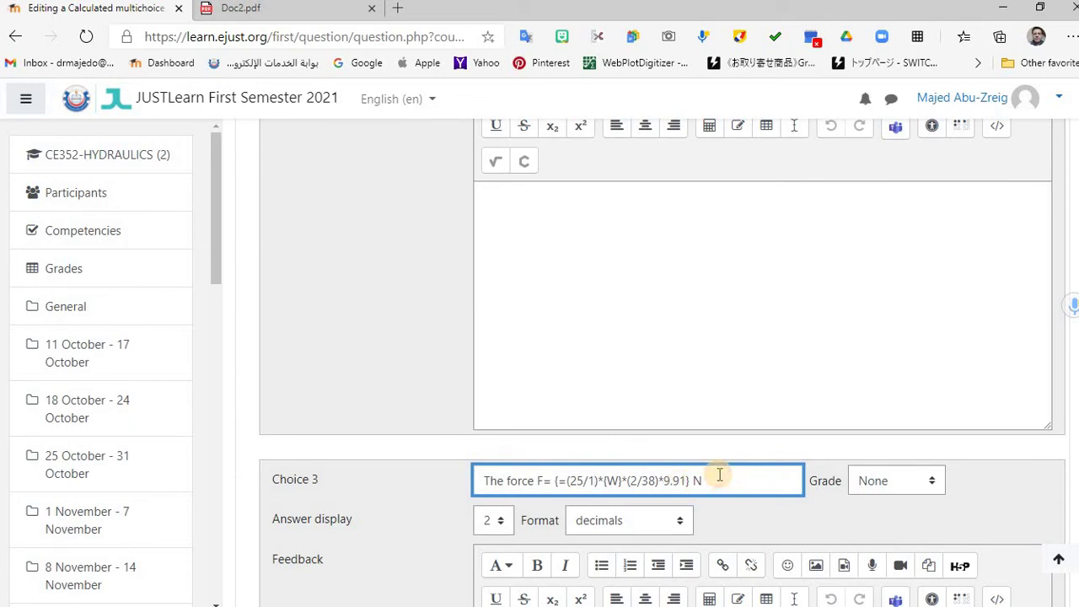
Correct the gravity constant in the Choice 1 formula to 9.81.
scroll(814, 295, up, 8)
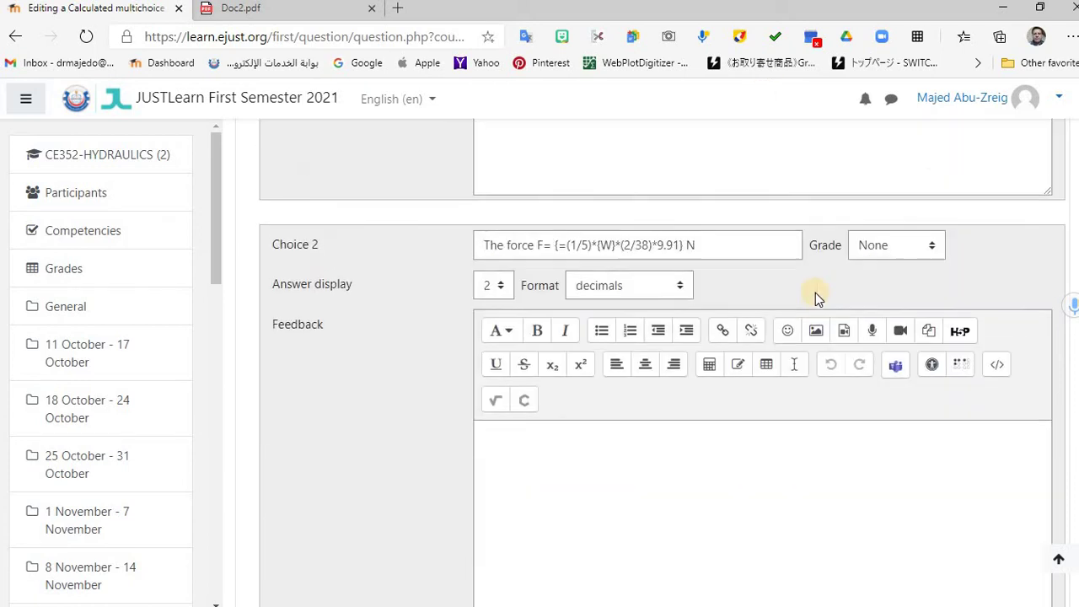
click(688, 254)
key(BackSpace)
text(8)
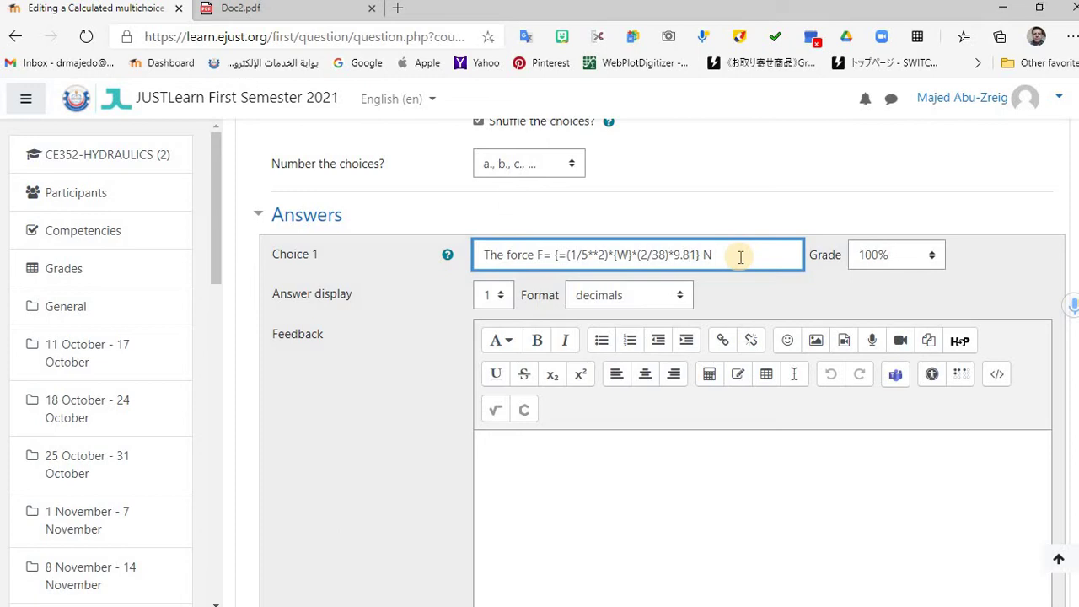
Paste the copied Choice 2 answer into Choice 4 and change its first factor to (1/25).
scroll(774, 320, down, 2)
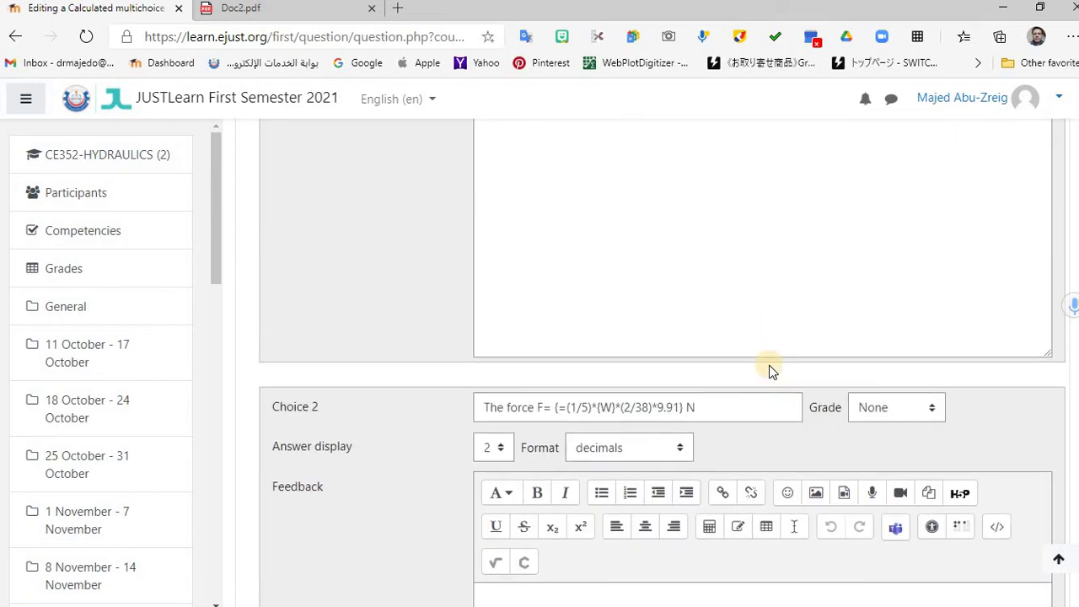
scroll(653, 421, down, 1)
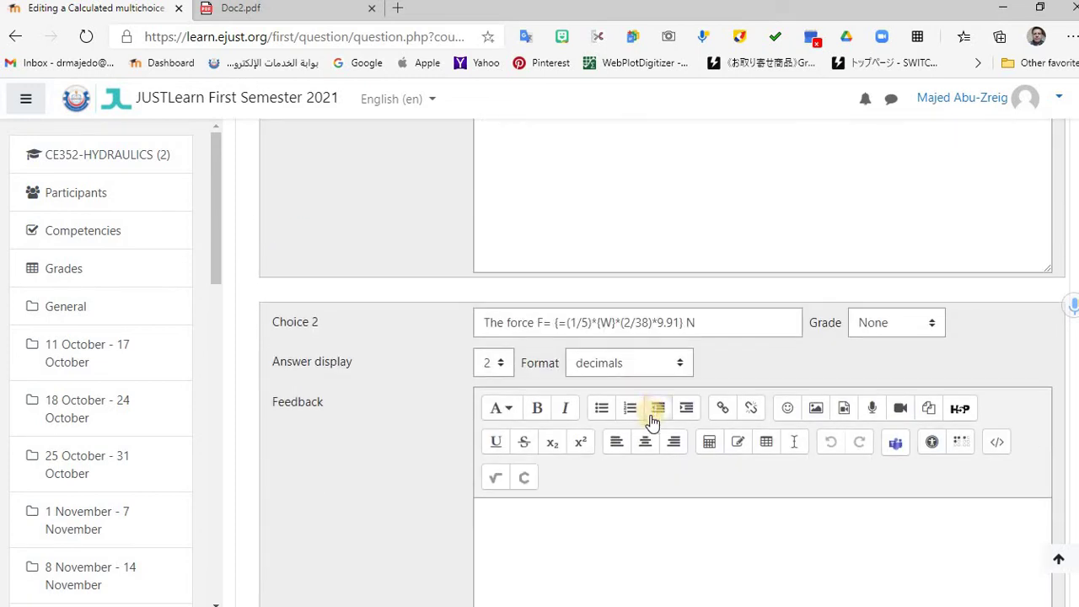
scroll(653, 421, down, 2)
scroll(638, 250, down, 3)
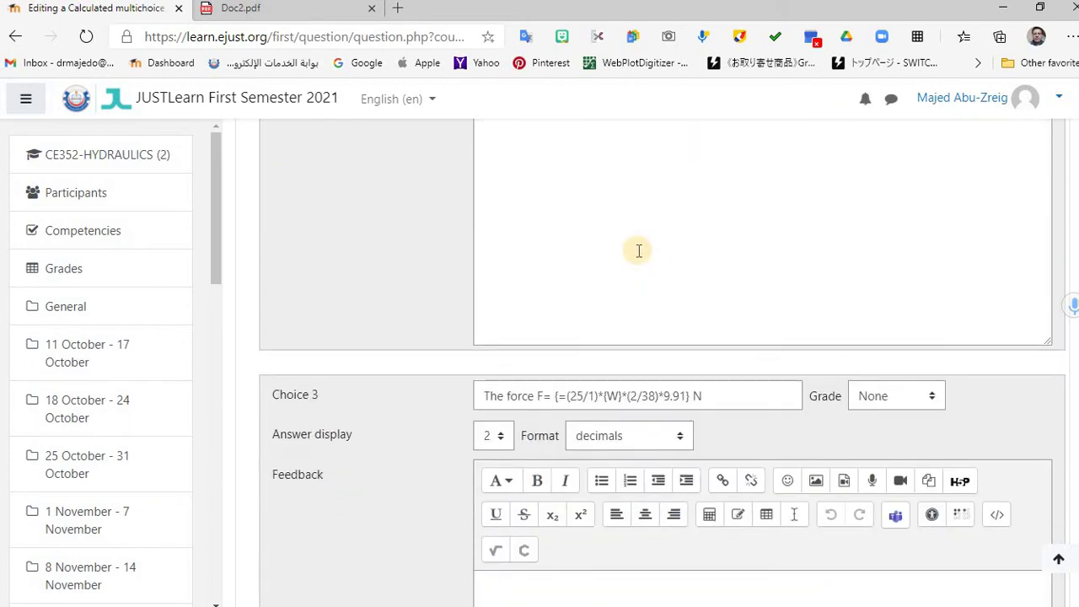
scroll(638, 250, down, 1)
scroll(614, 321, down, 4)
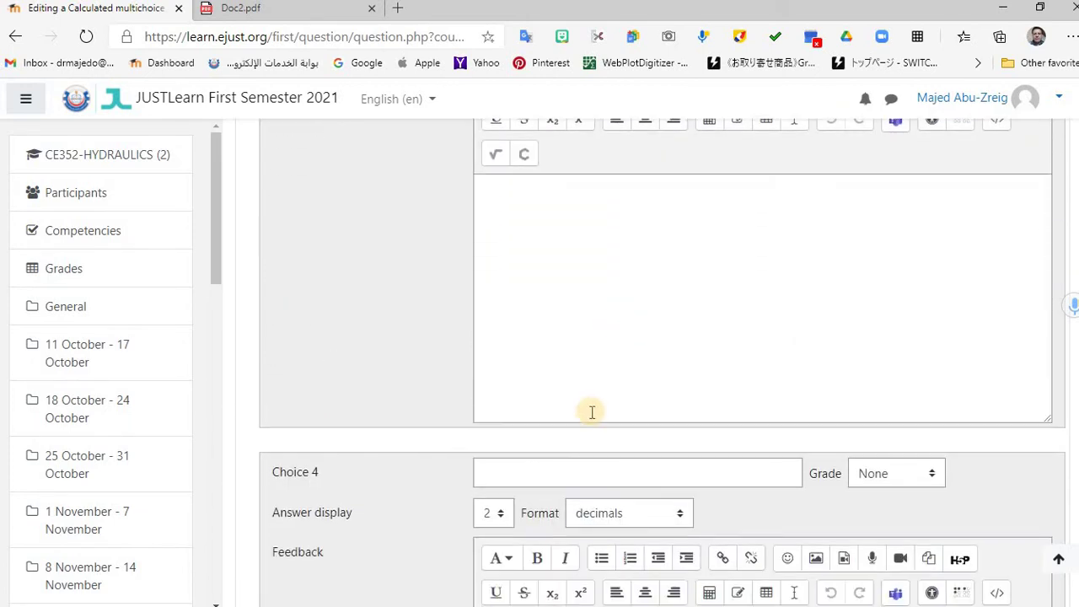
click(579, 473)
key(ctrl+v)
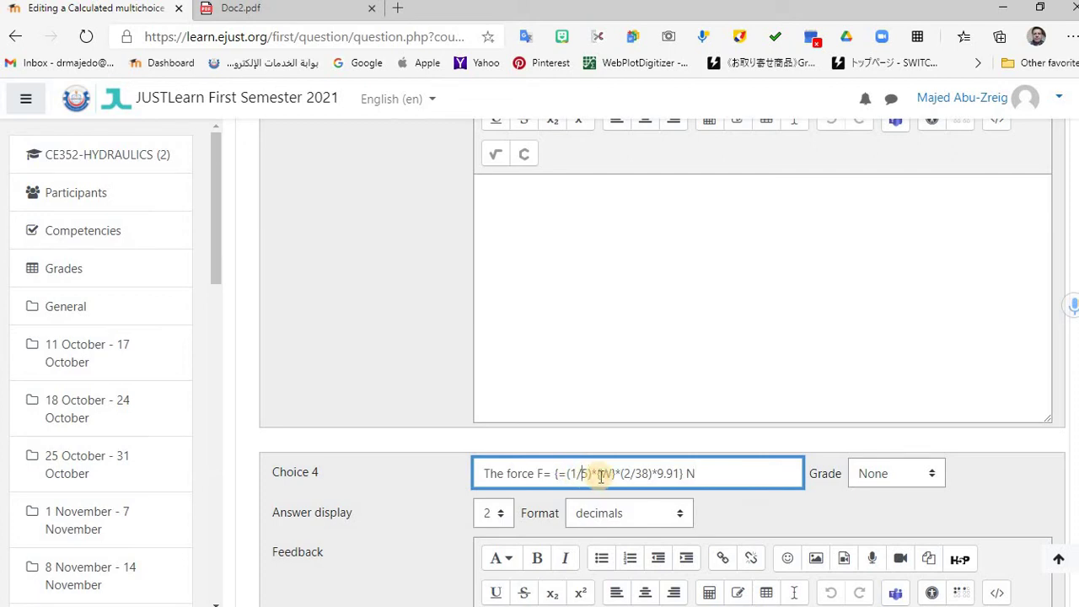
text(2)
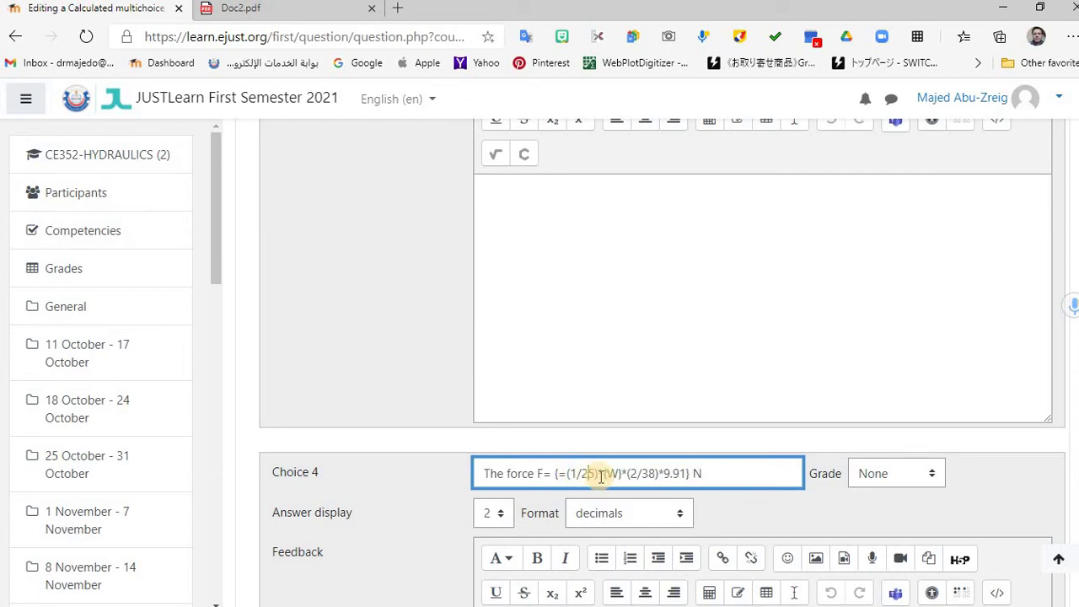
Remove the gravity factor "*9.91" from the Choice 4 formula.
click(683, 474)
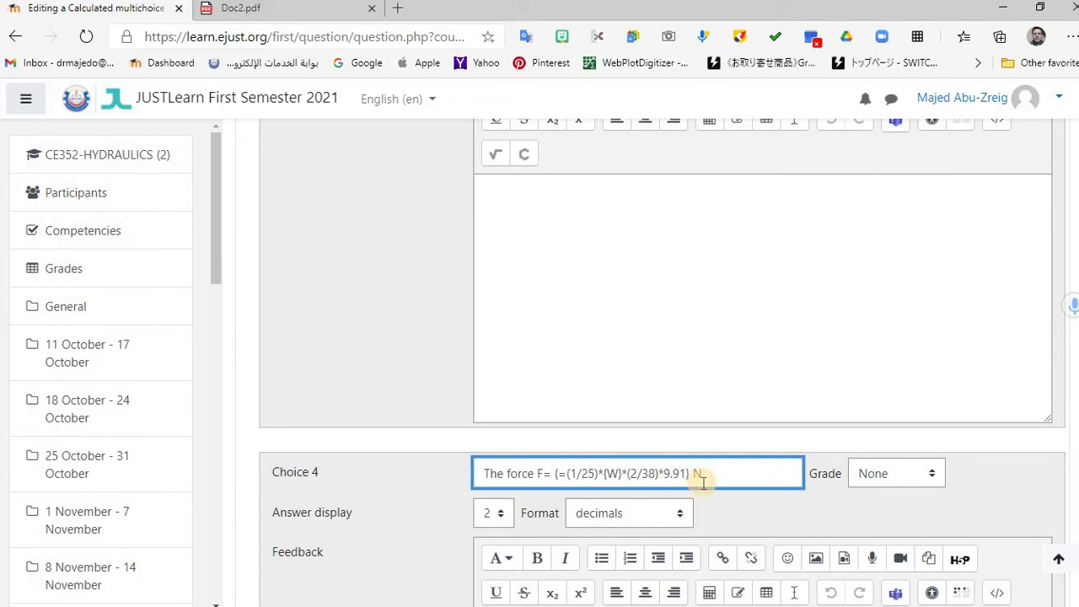
key(Right)
key(BackSpace)
key(BackSpace)
key(BackSpace)
key(BackSpace)
key(BackSpace)
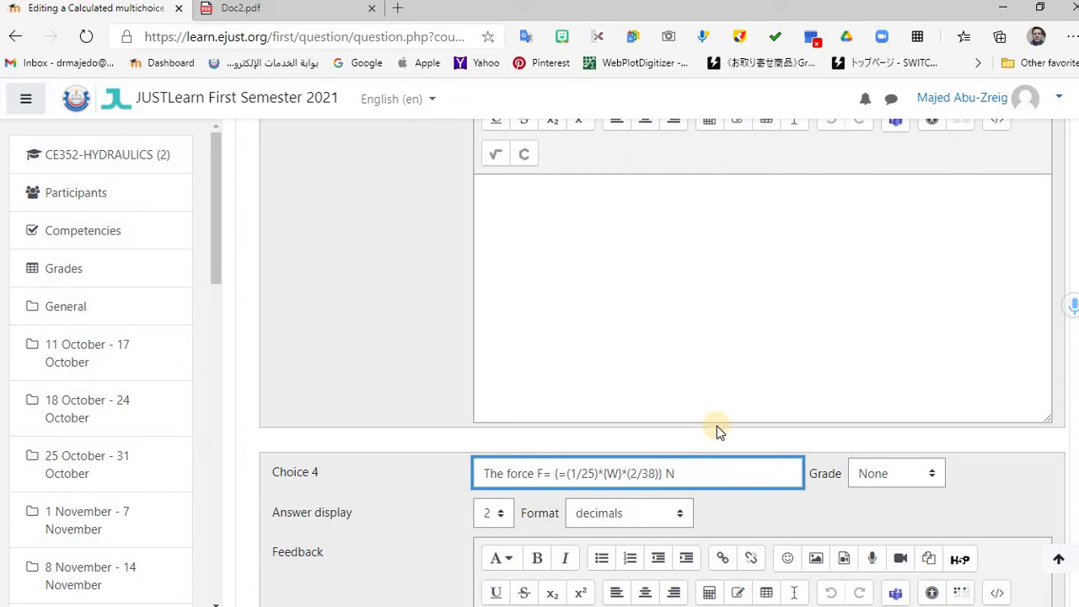
Review the answer choices and save the question changes.
scroll(715, 417, down, 8)
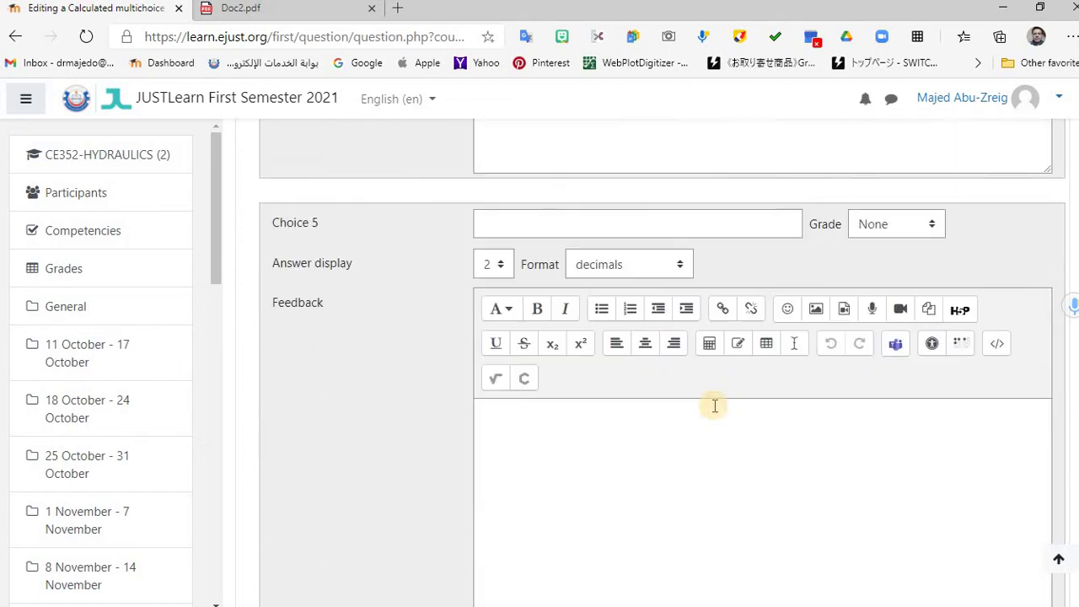
scroll(714, 406, down, 5)
scroll(715, 405, up, 7)
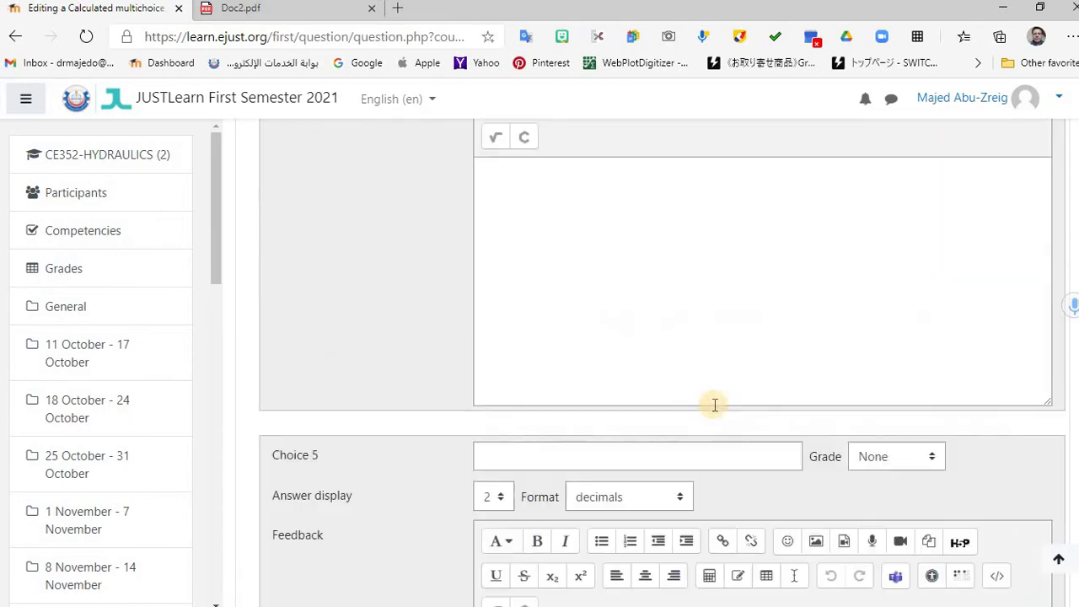
scroll(715, 405, up, 2)
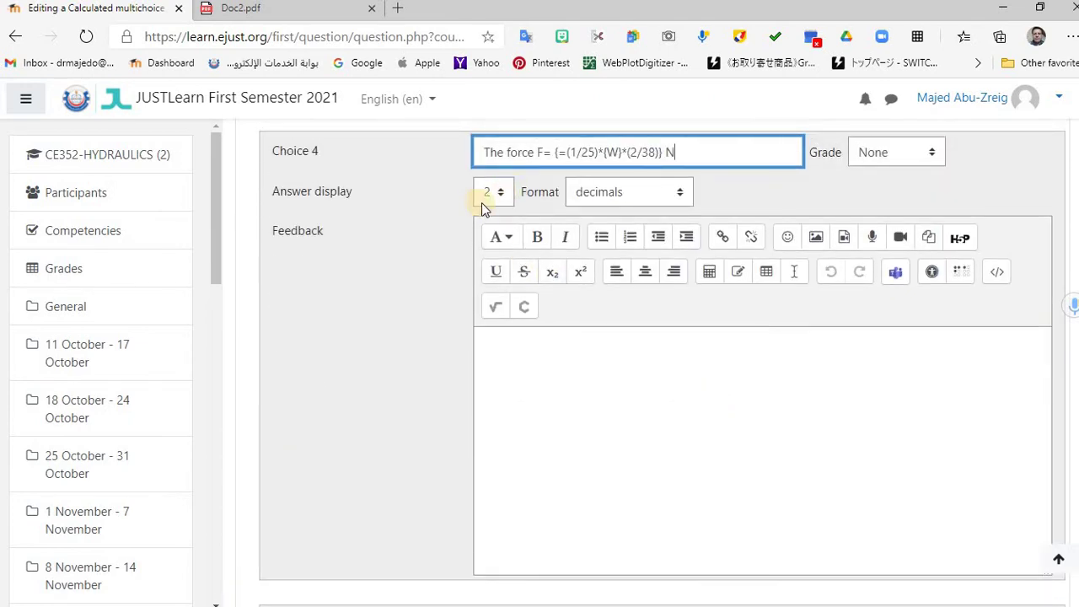
scroll(556, 227, up, 7)
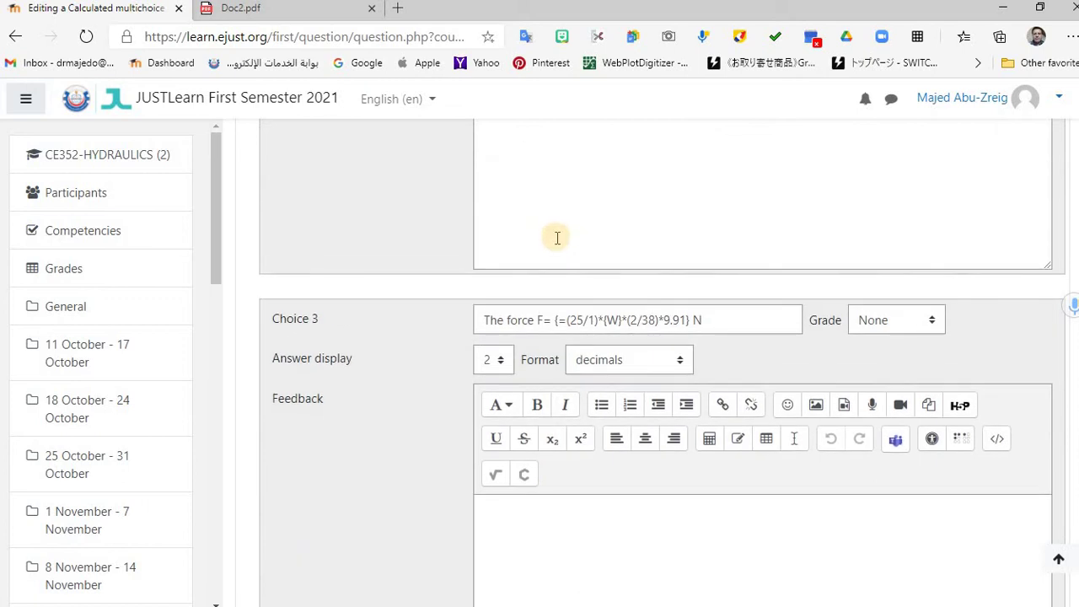
scroll(556, 244, up, 1)
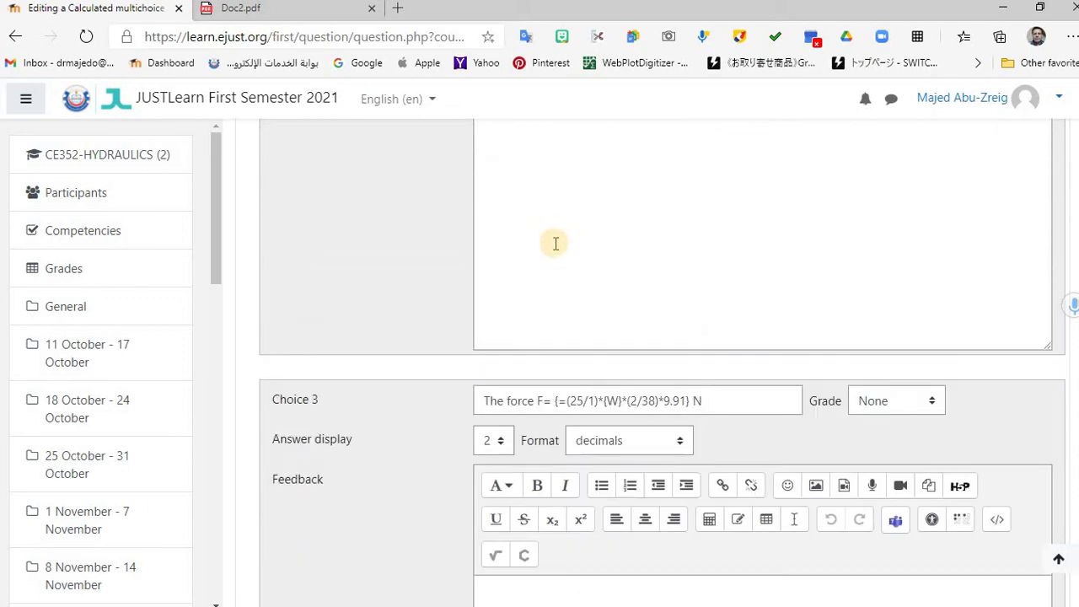
scroll(556, 245, down, 8)
scroll(556, 246, down, 5)
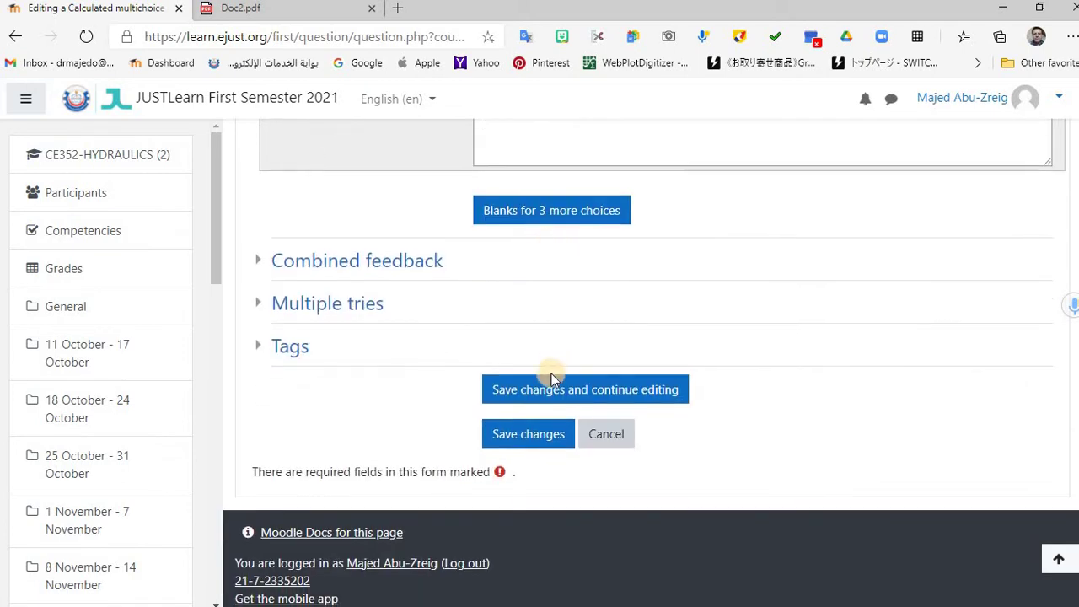
click(533, 434)
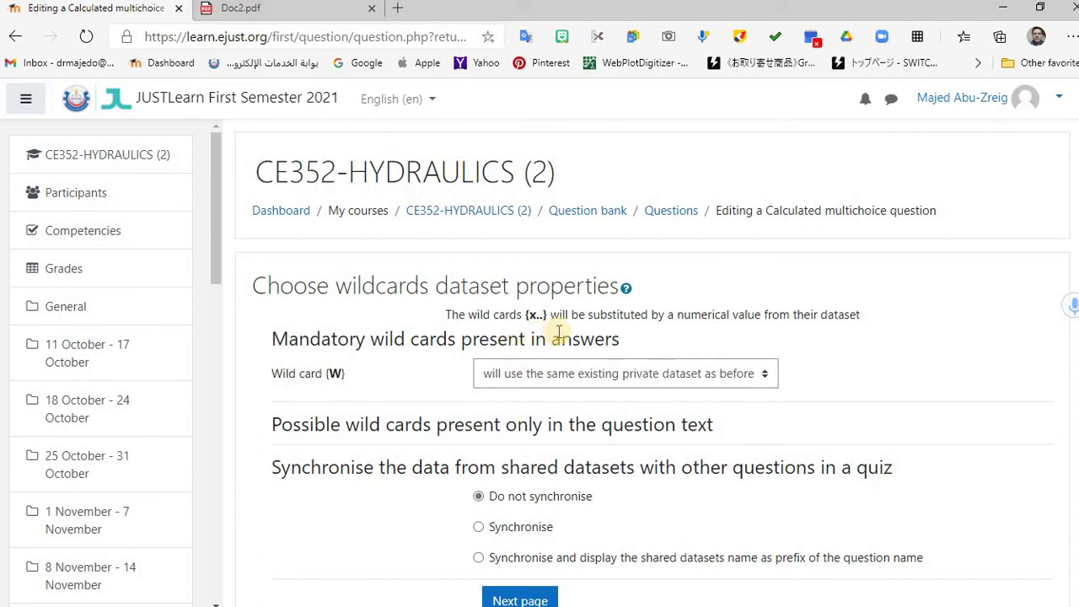
Keep the existing private dataset for wild card {W} without synchronisation and proceed to editing the wildcards datasets.
scroll(715, 340, down, 1)
scroll(716, 340, down, 1)
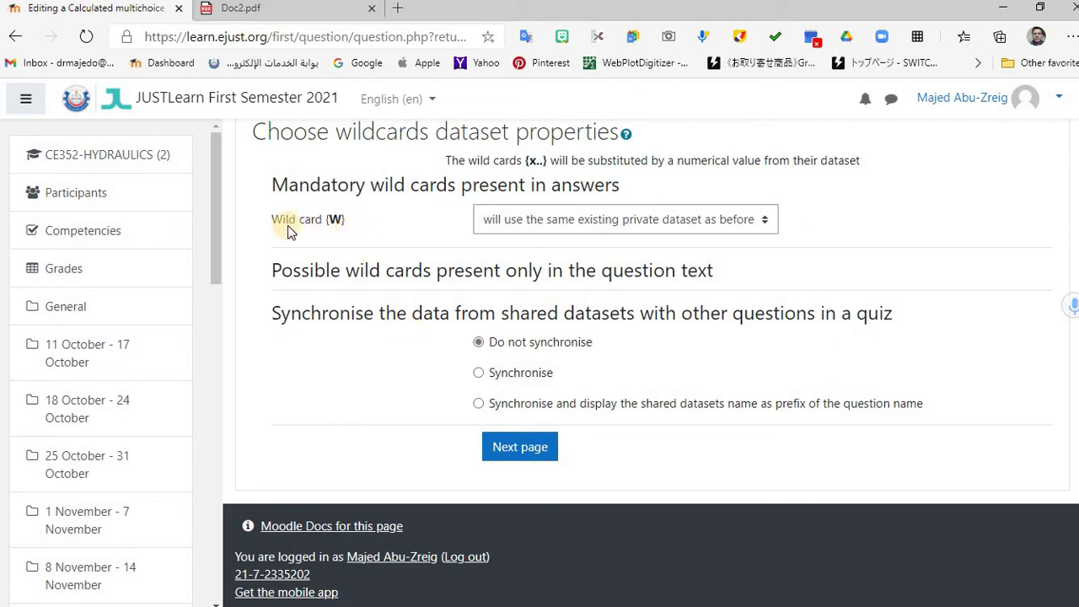
click(522, 440)
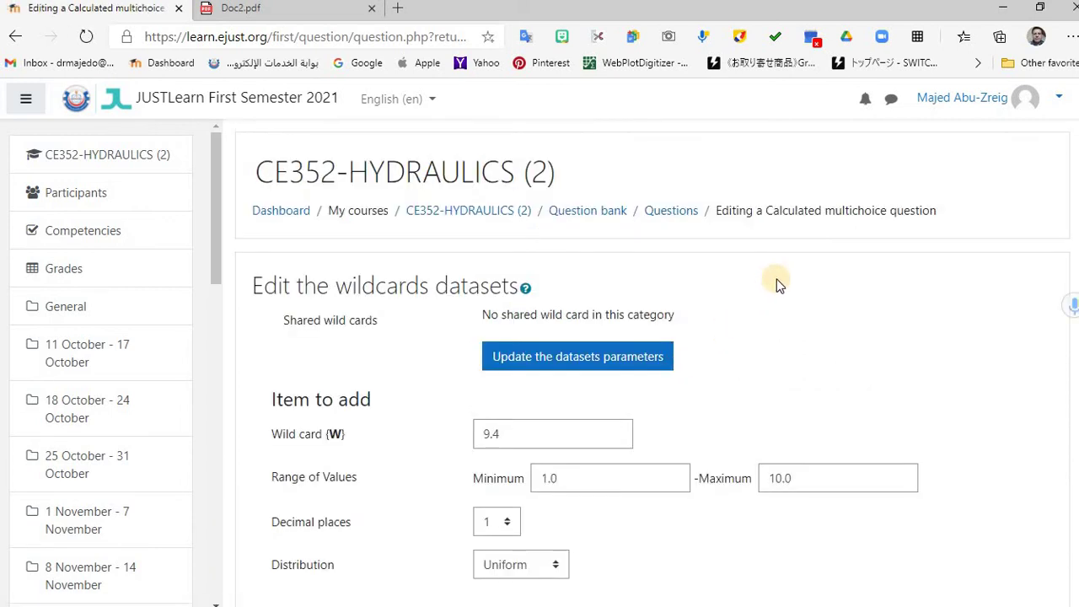
Set the range of values for wild card {W} to a minimum of 1000 and a maximum of 3000.
scroll(779, 285, down, 1)
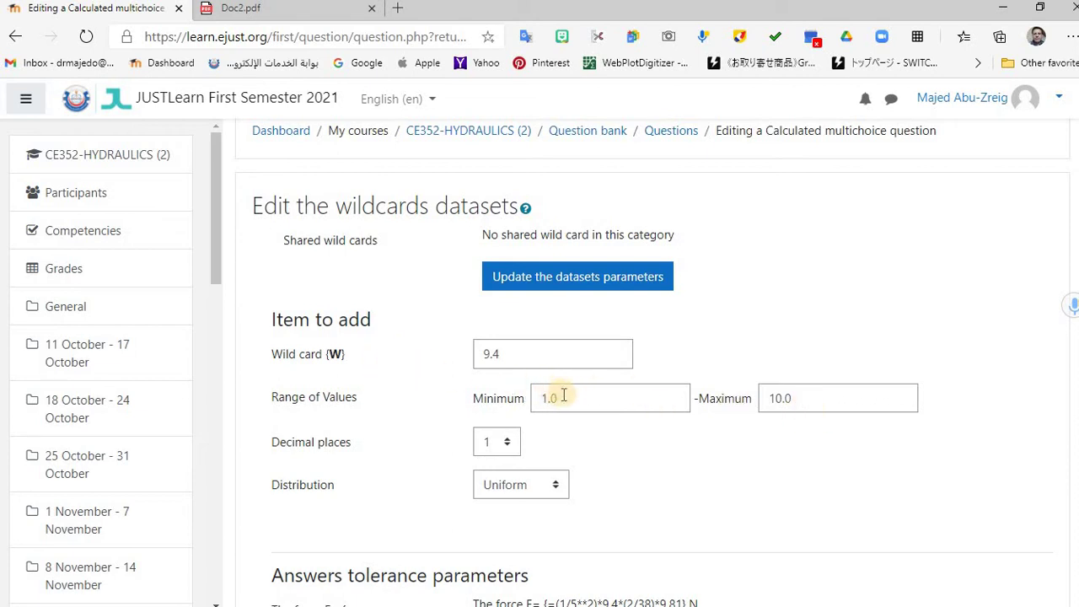
click(506, 399)
text(100)
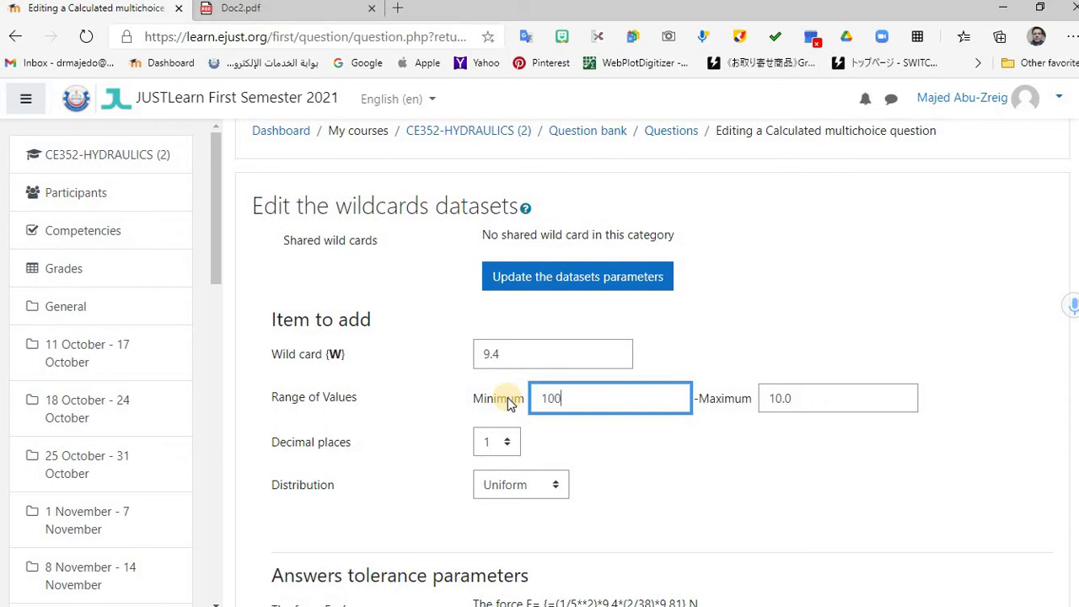
text(0)
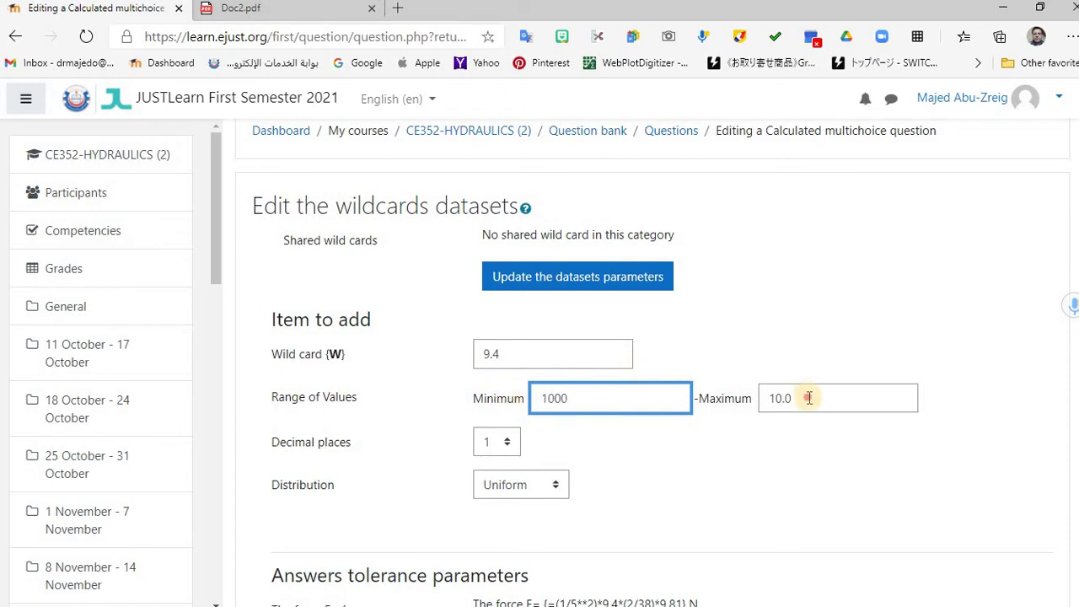
click(723, 404)
text(3000)
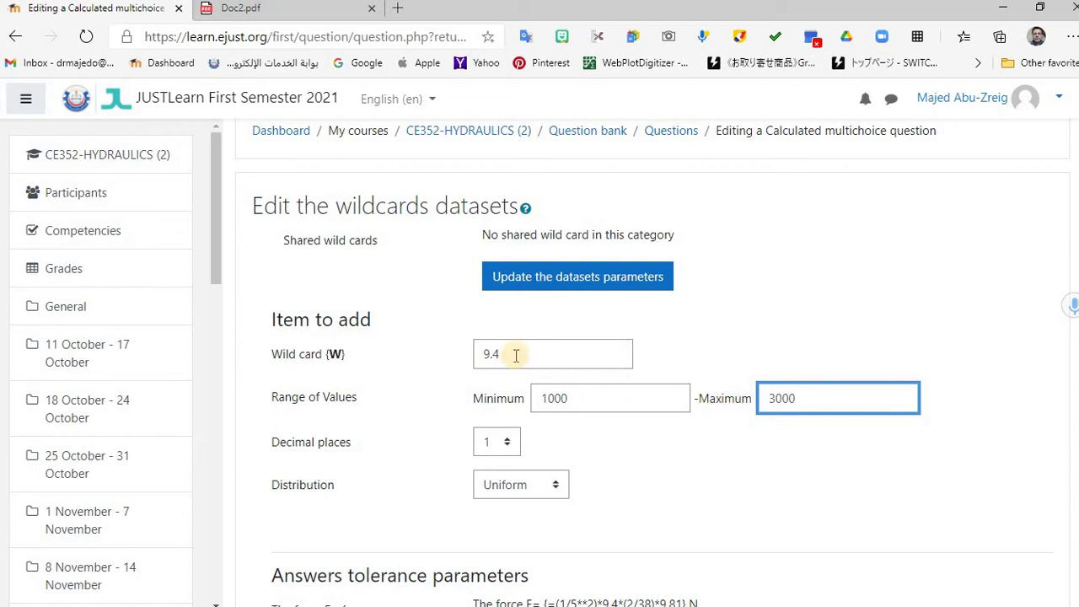
Set the wild card {W} value to 1000 and its decimal places to 0.
click(463, 354)
text(1000)
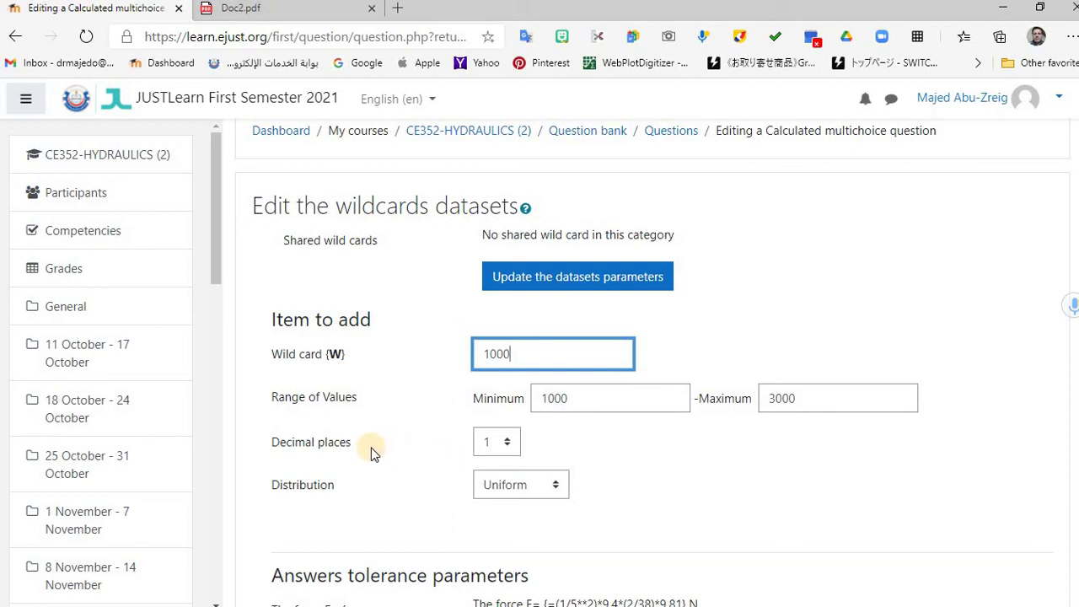
click(505, 446)
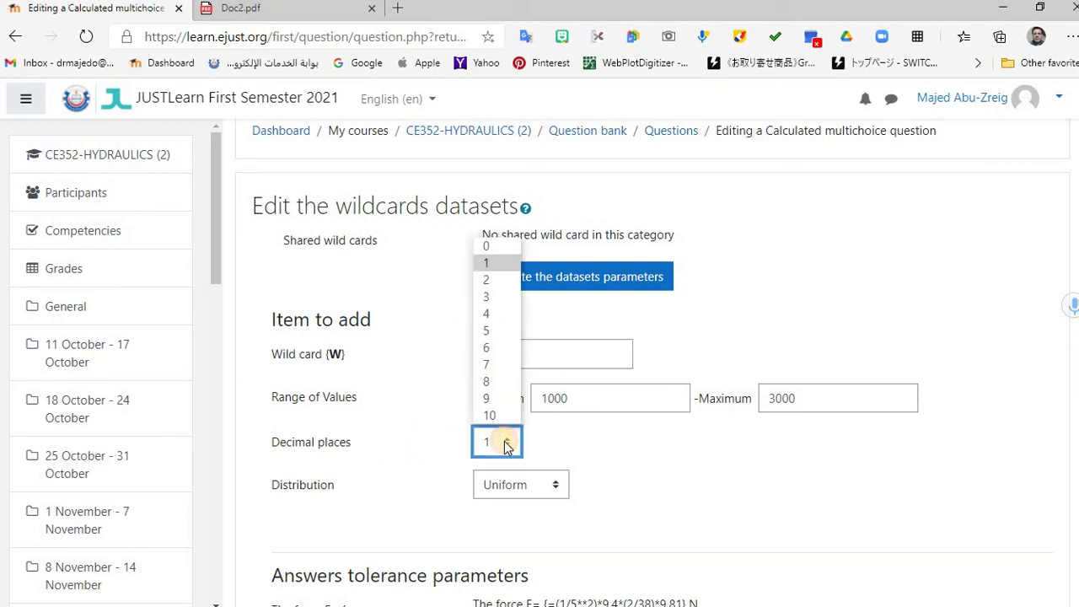
click(486, 241)
click(590, 441)
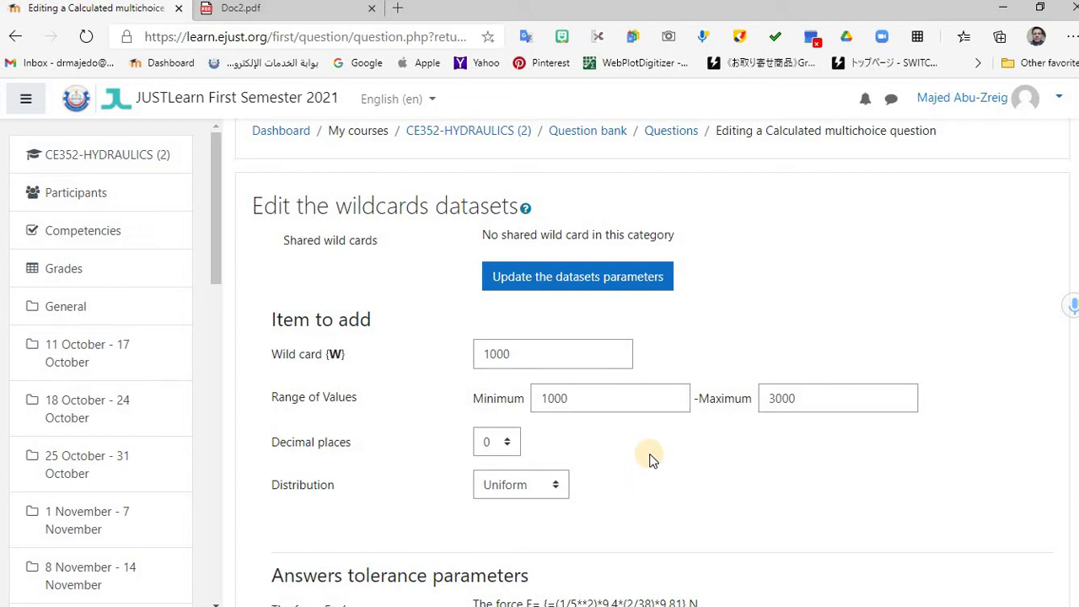
Update the datasets parameters and check the recalculated forces in the answers tolerance parameters.
scroll(649, 460, down, 2)
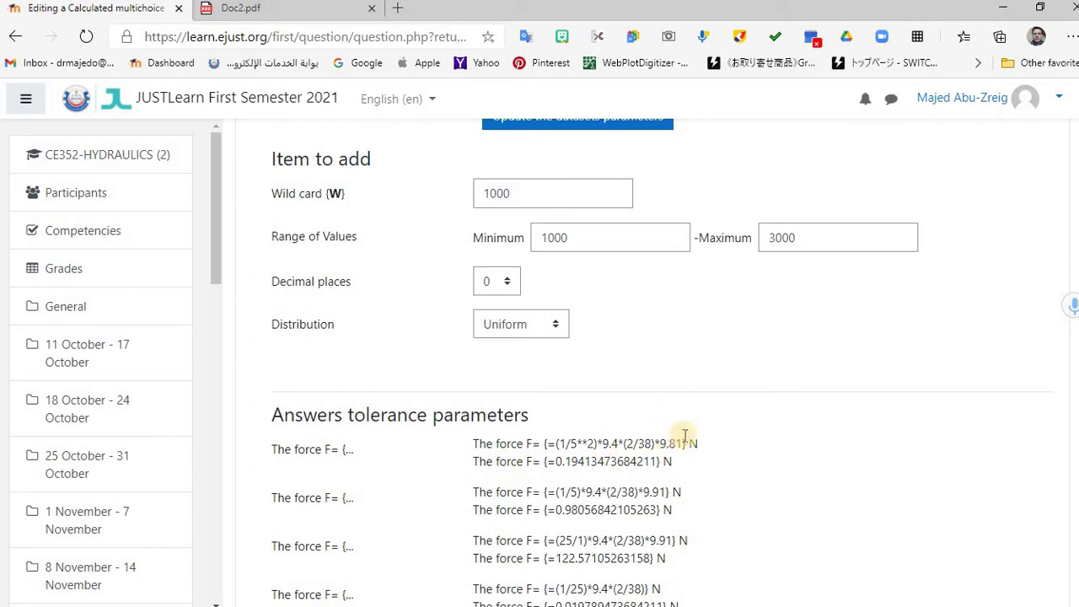
scroll(689, 437, down, 1)
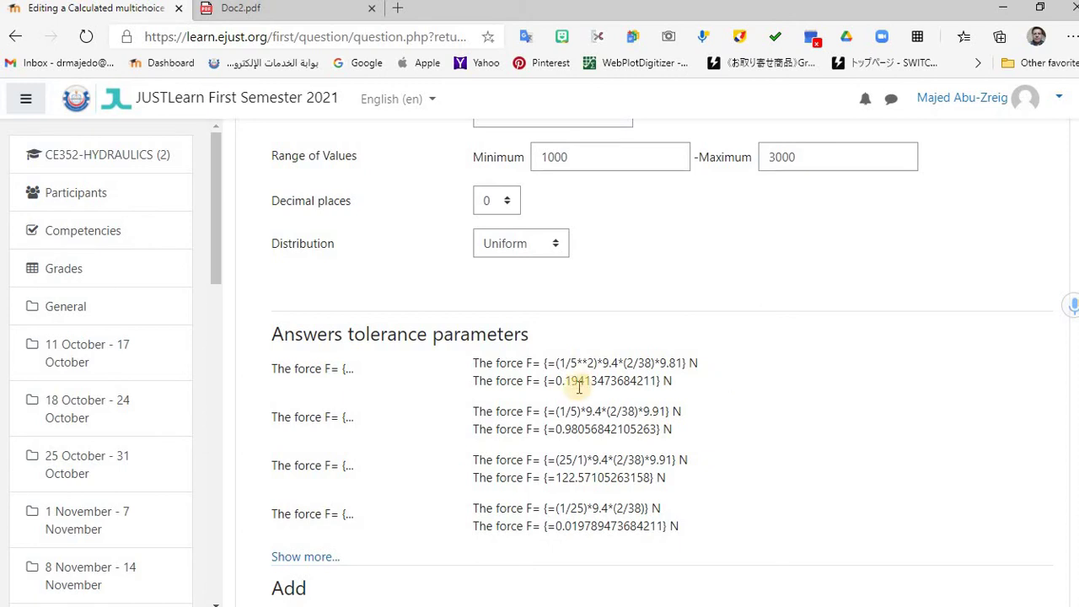
scroll(590, 379, up, 4)
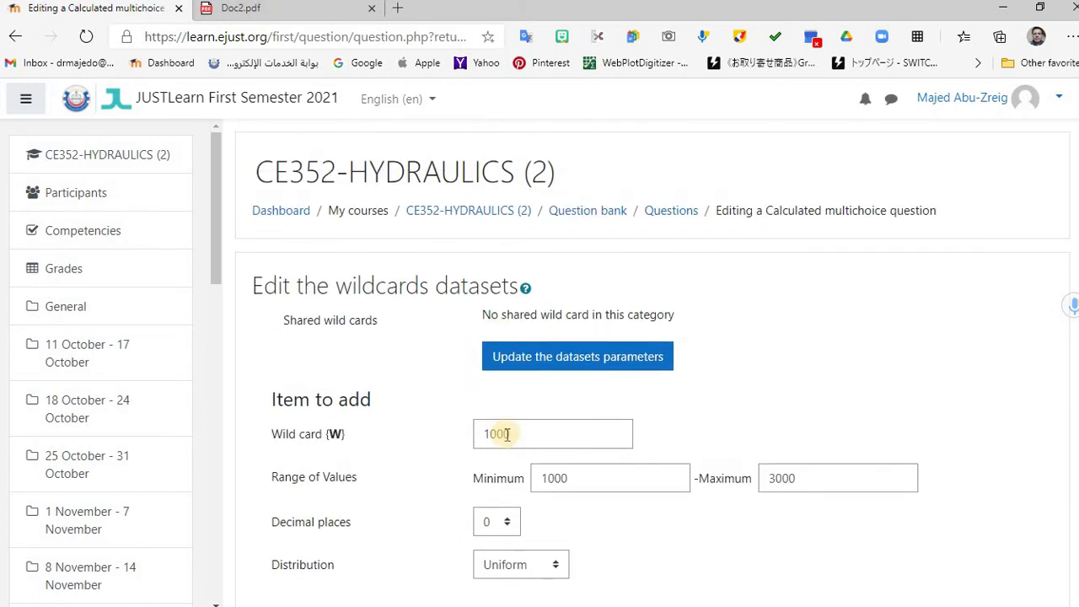
click(546, 361)
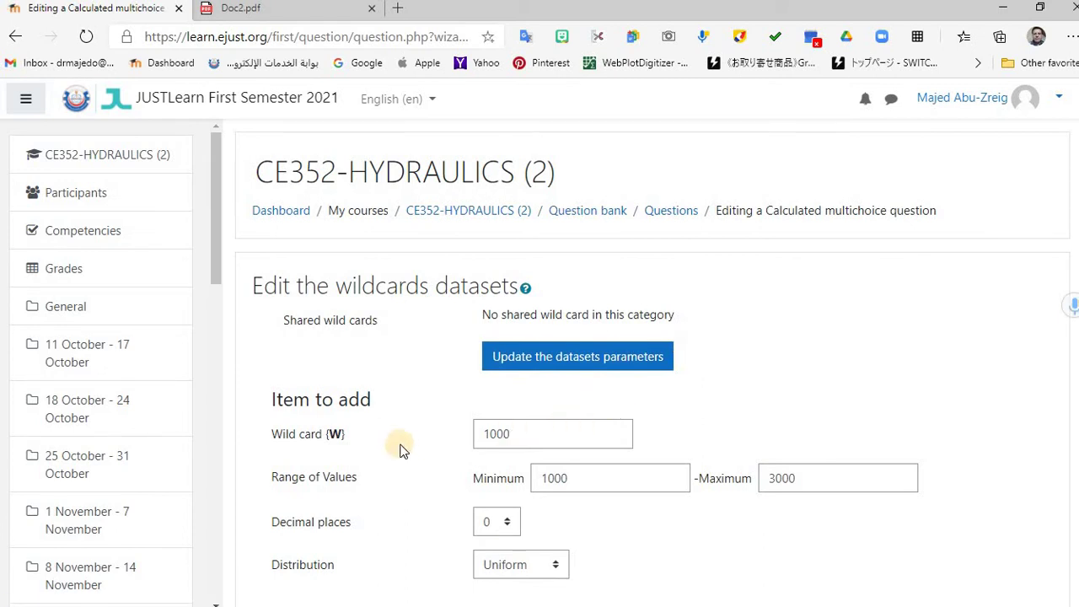
scroll(479, 413, down, 4)
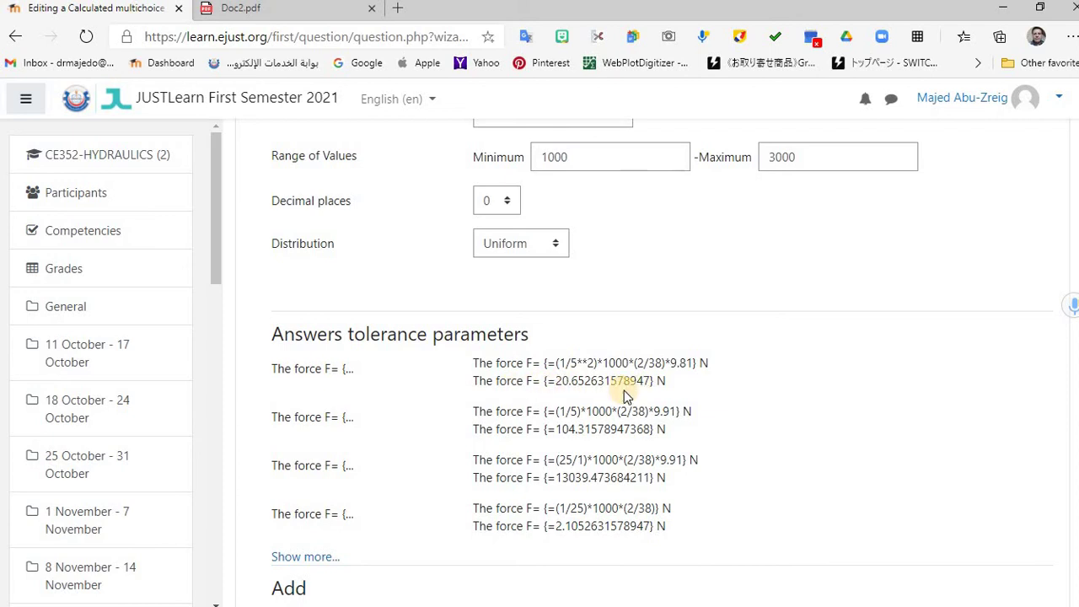
Set the wild card {W} value to 1500, update the datasets parameters, and check the recalculated answers.
scroll(624, 383, up, 4)
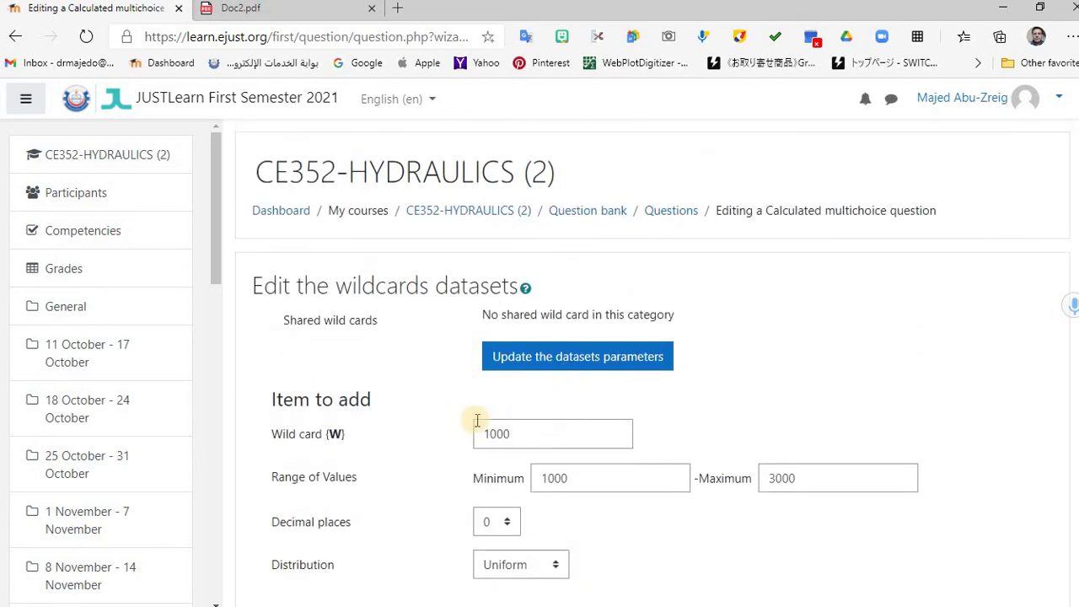
double_click(511, 433)
text(1)
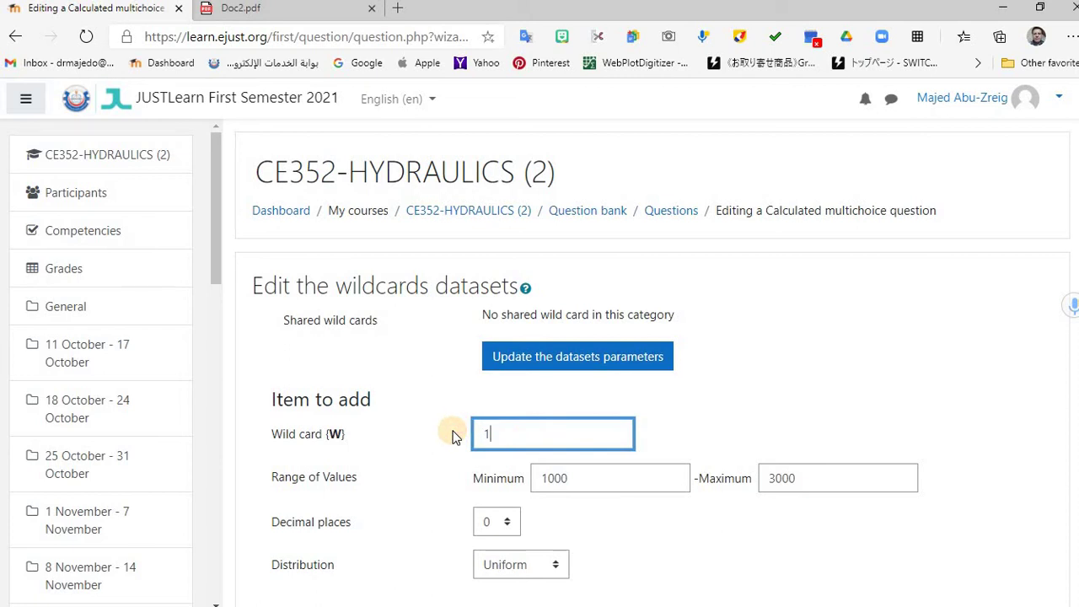
text(5)
key(F5)
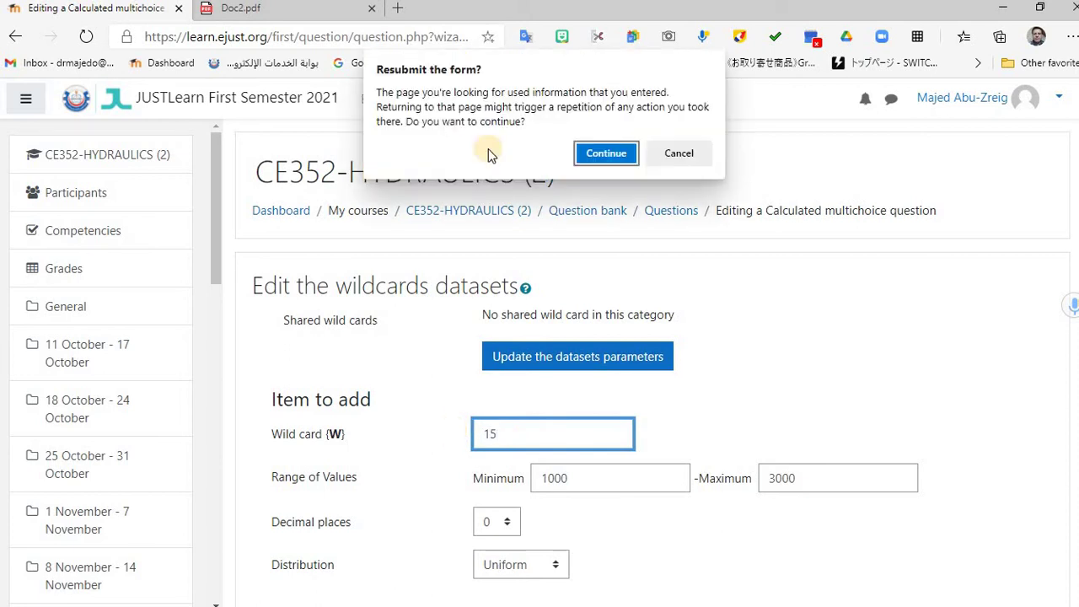
click(671, 153)
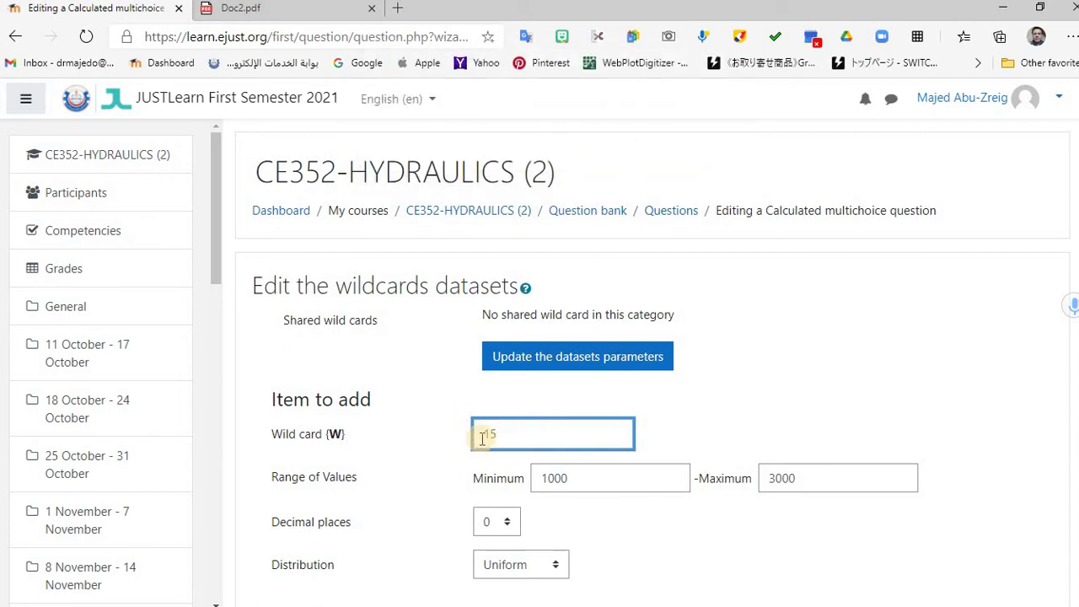
text(00)
key(Return)
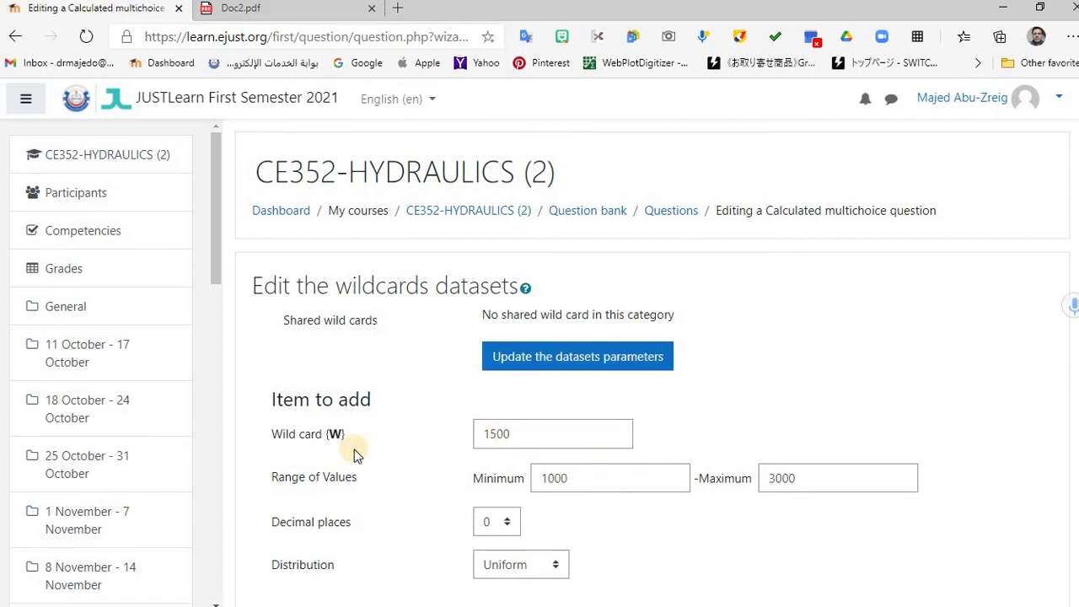
scroll(544, 445, down, 2)
scroll(543, 444, down, 4)
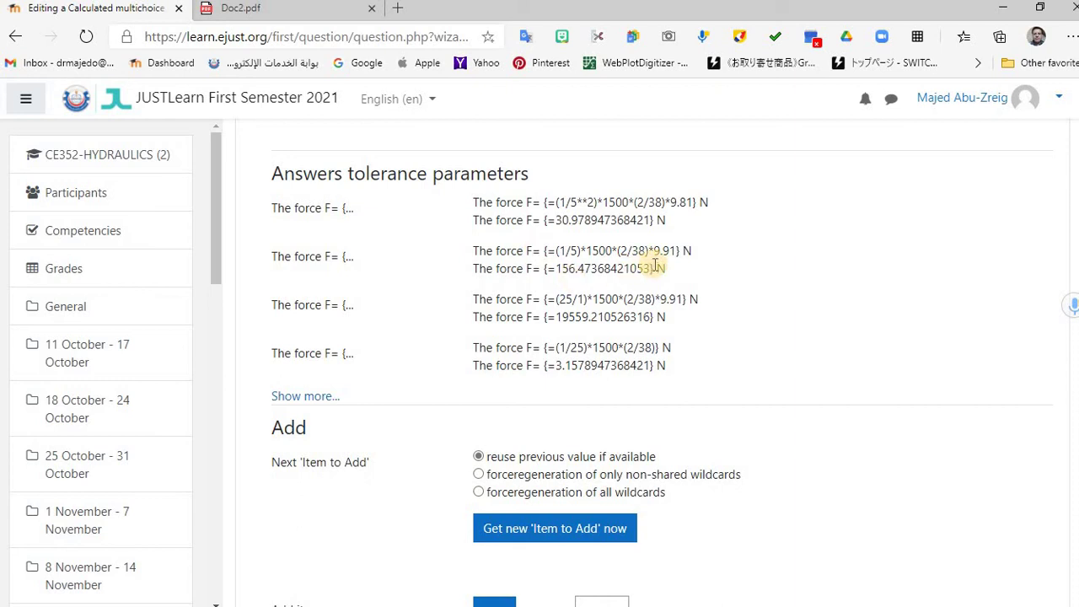
Set the next item to force regeneration of only non-shared wildcards and add 40 new sets of wild card values.
scroll(655, 266, down, 3)
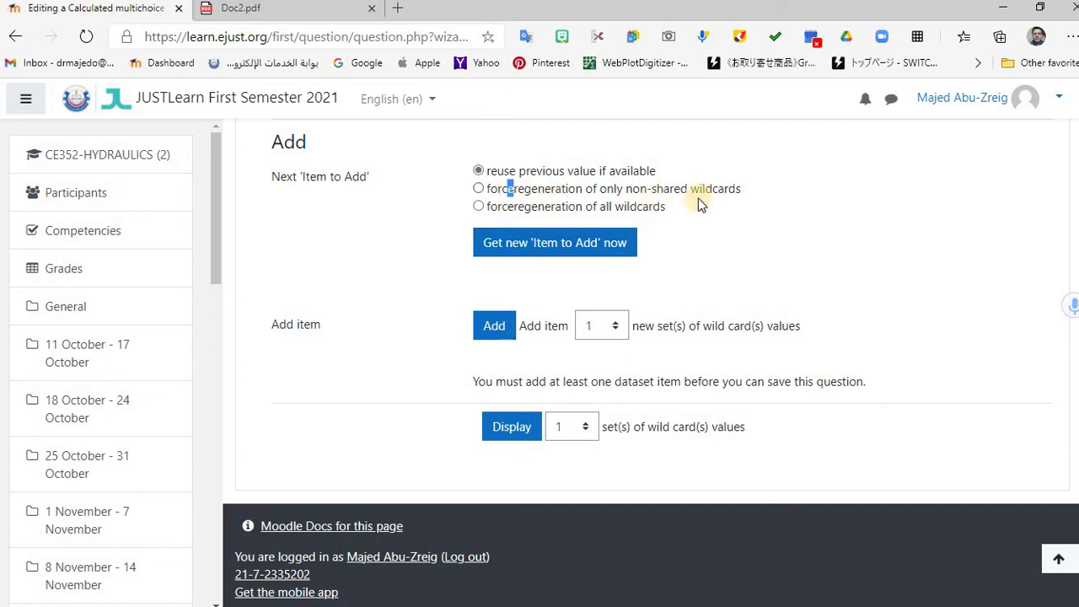
click(478, 189)
scroll(898, 241, up, 8)
scroll(899, 245, up, 2)
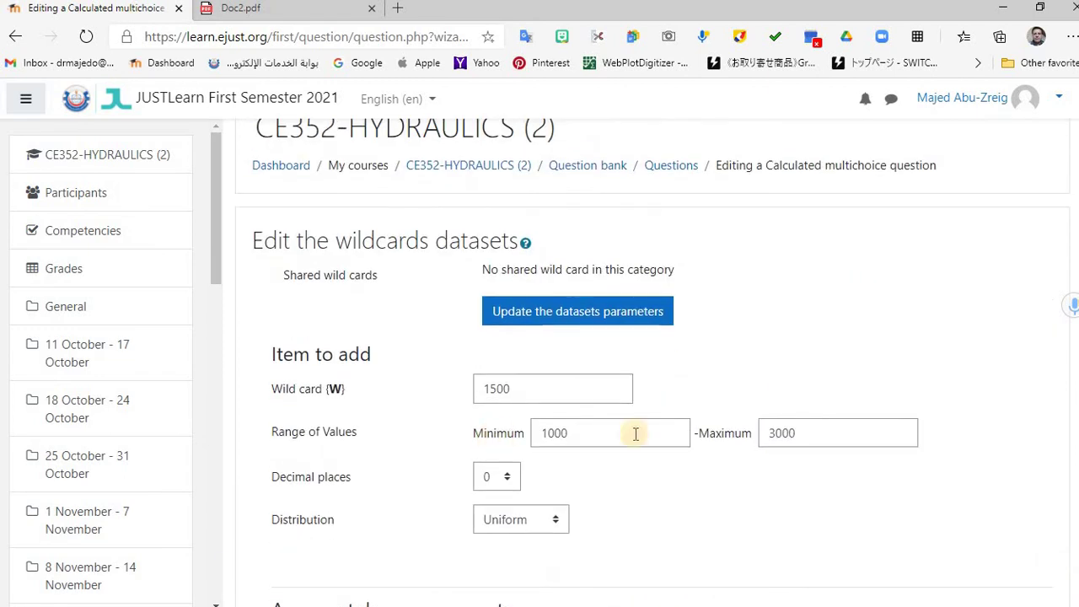
scroll(727, 505, down, 5)
scroll(711, 411, down, 4)
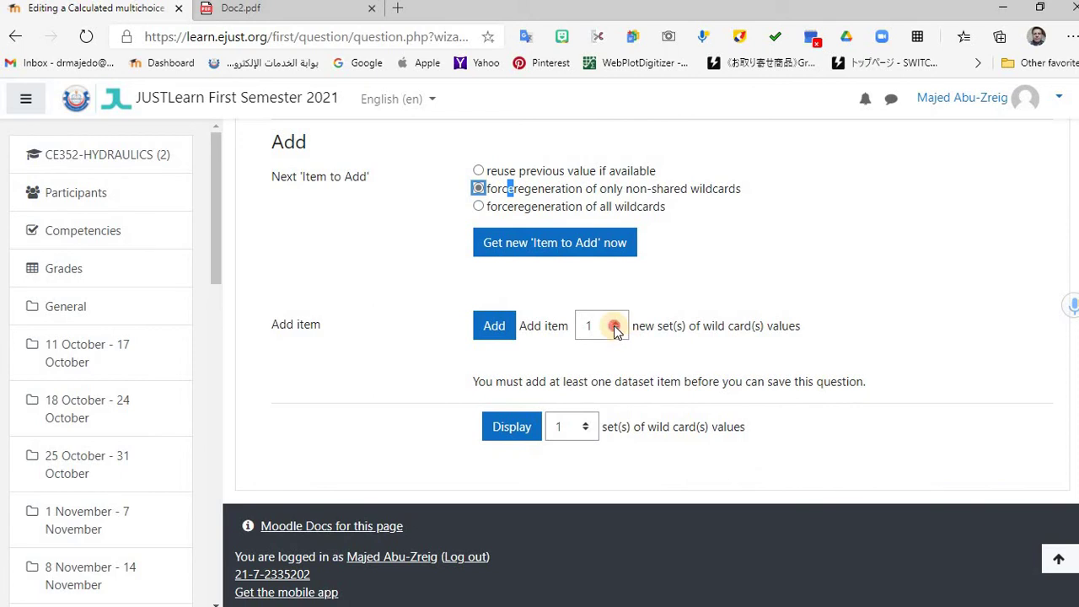
click(613, 325)
click(604, 422)
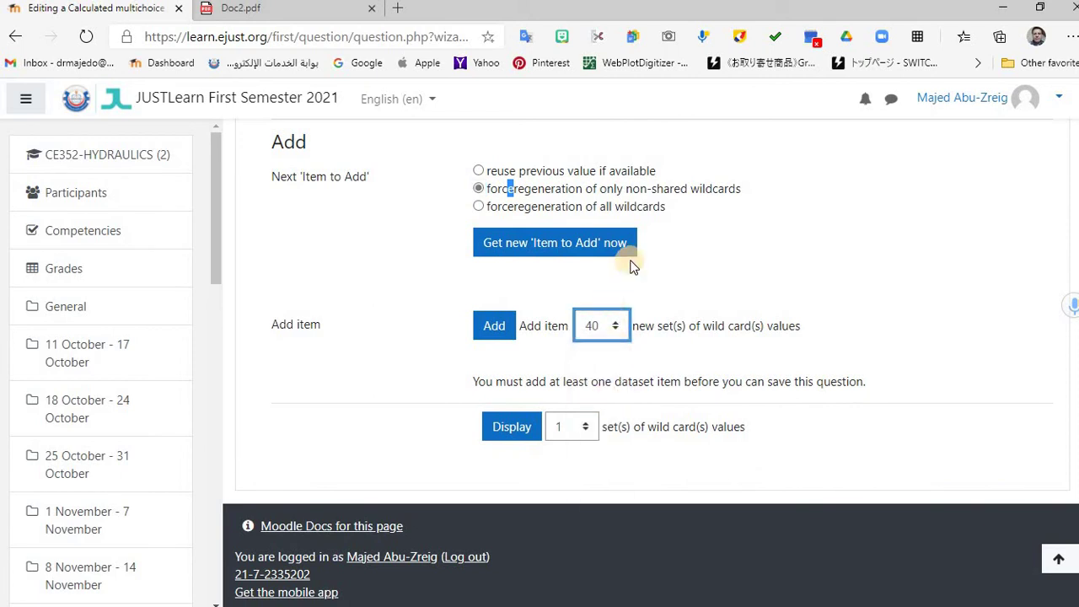
click(494, 325)
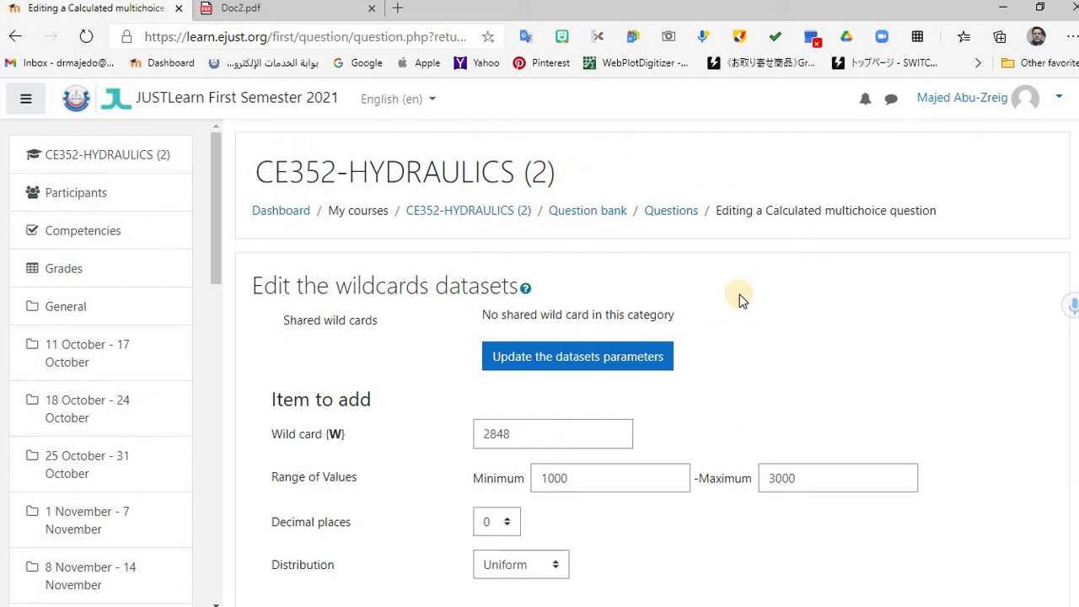
Display 40 sets of wild card values for the question.
scroll(750, 295, down, 3)
scroll(750, 293, down, 8)
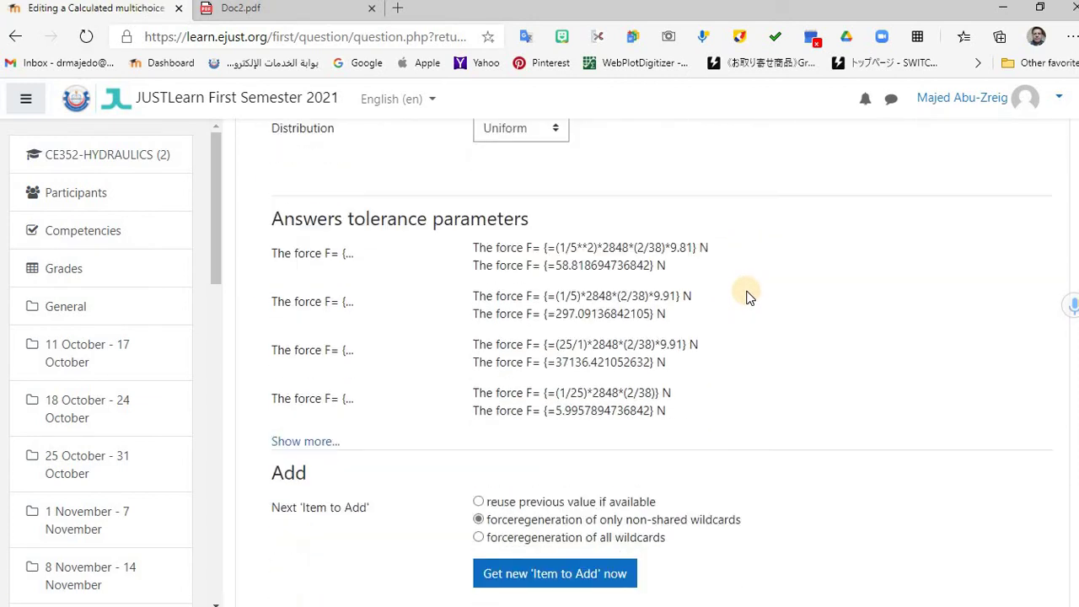
scroll(746, 293, down, 2)
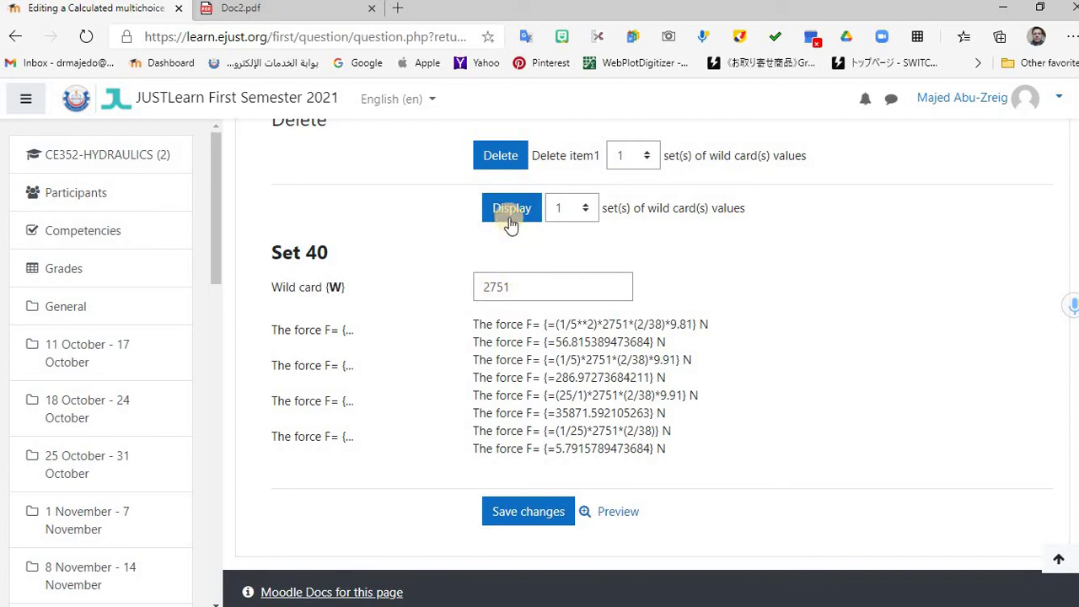
click(575, 208)
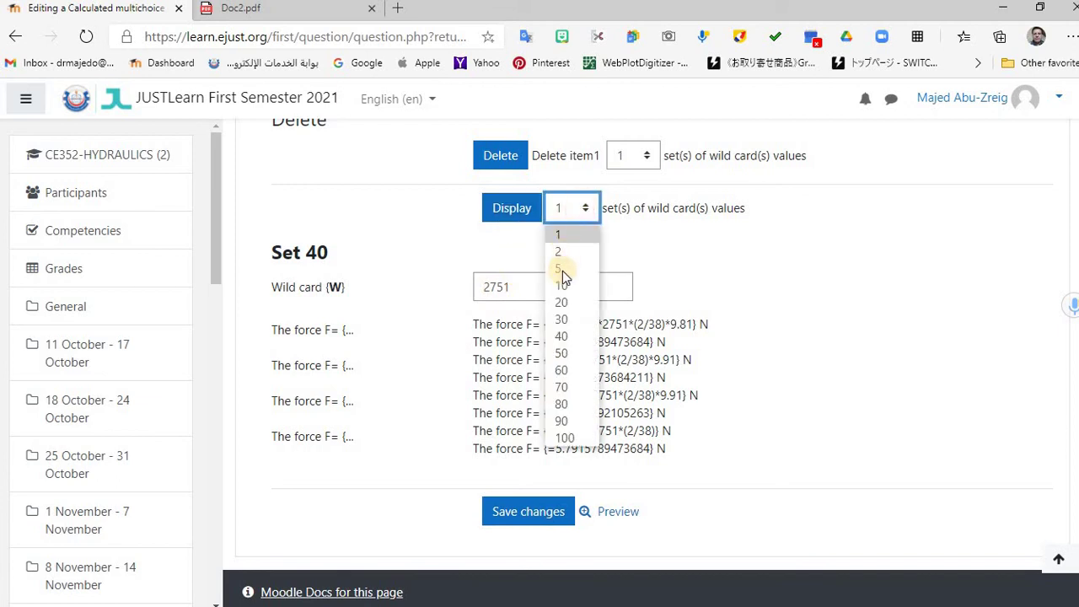
click(561, 337)
click(512, 208)
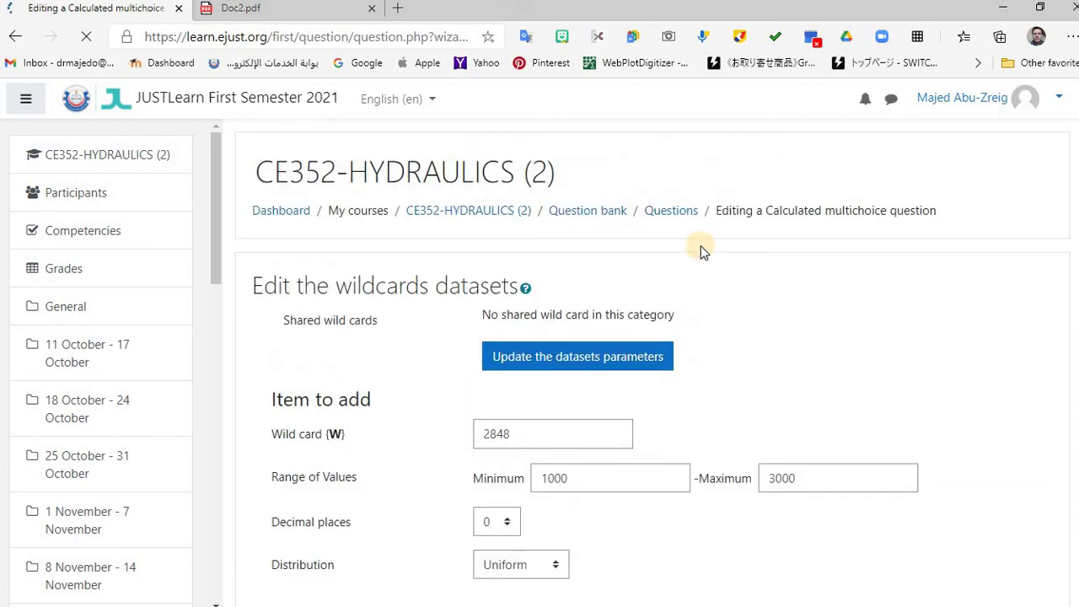
Examine the {W} values and calculated forces across the generated wild card sets.
scroll(623, 289, down, 15)
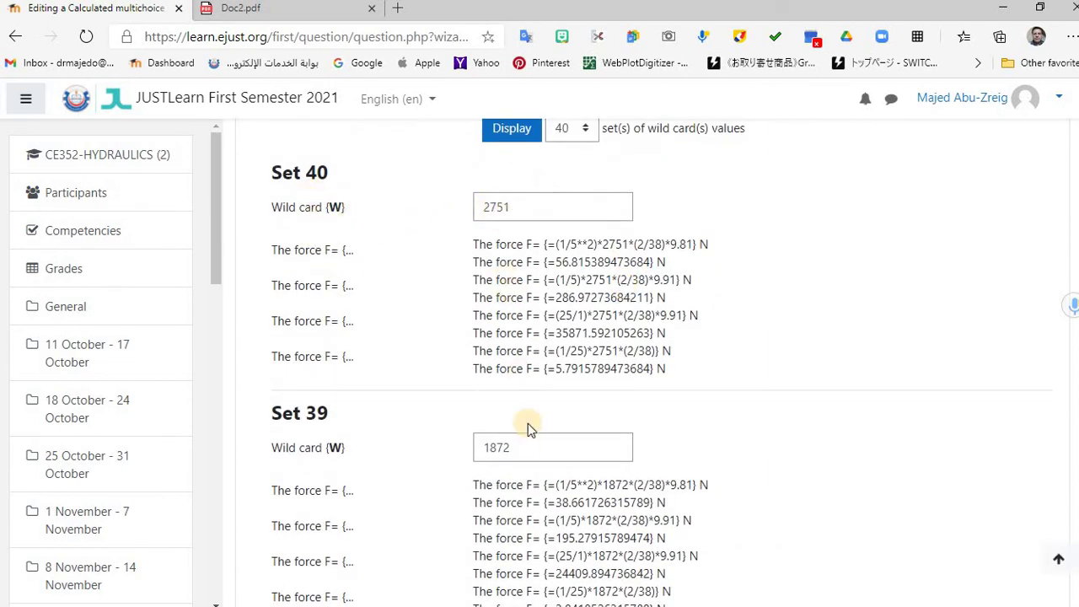
scroll(506, 438, down, 3)
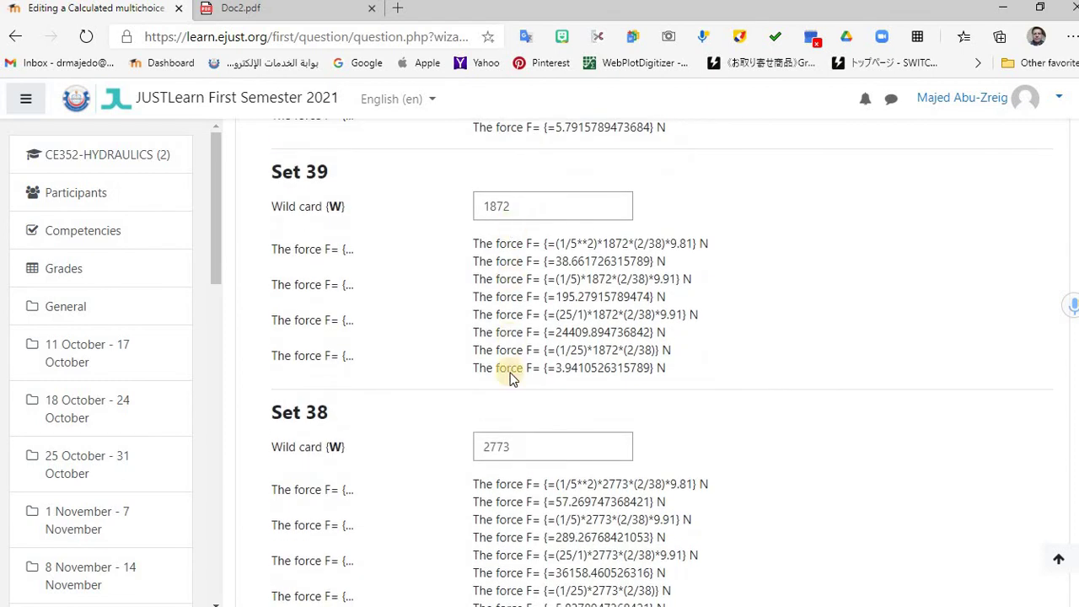
scroll(511, 373, down, 2)
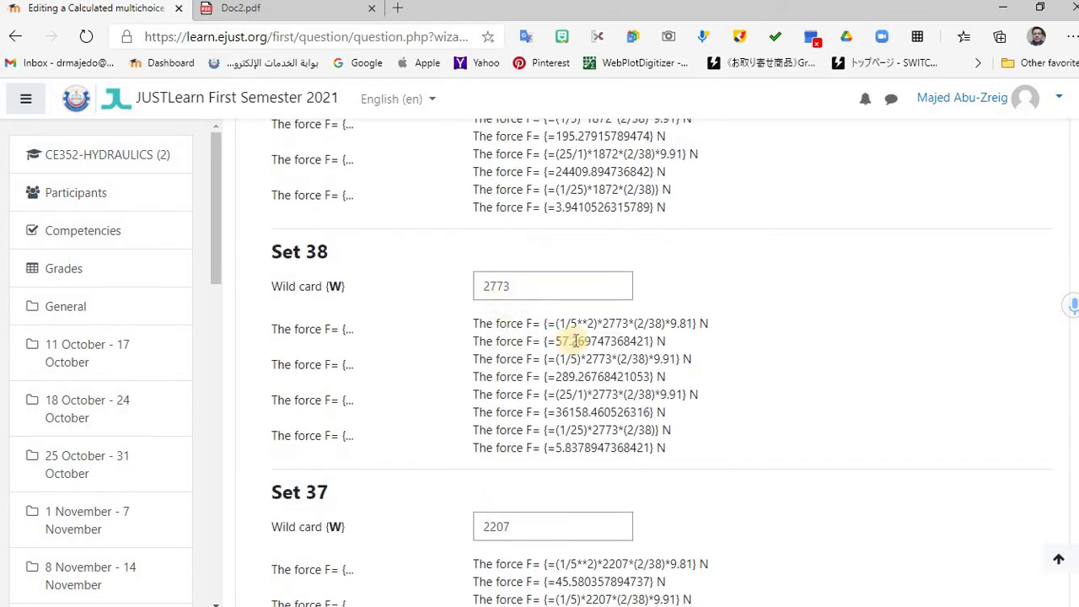
scroll(573, 342, down, 19)
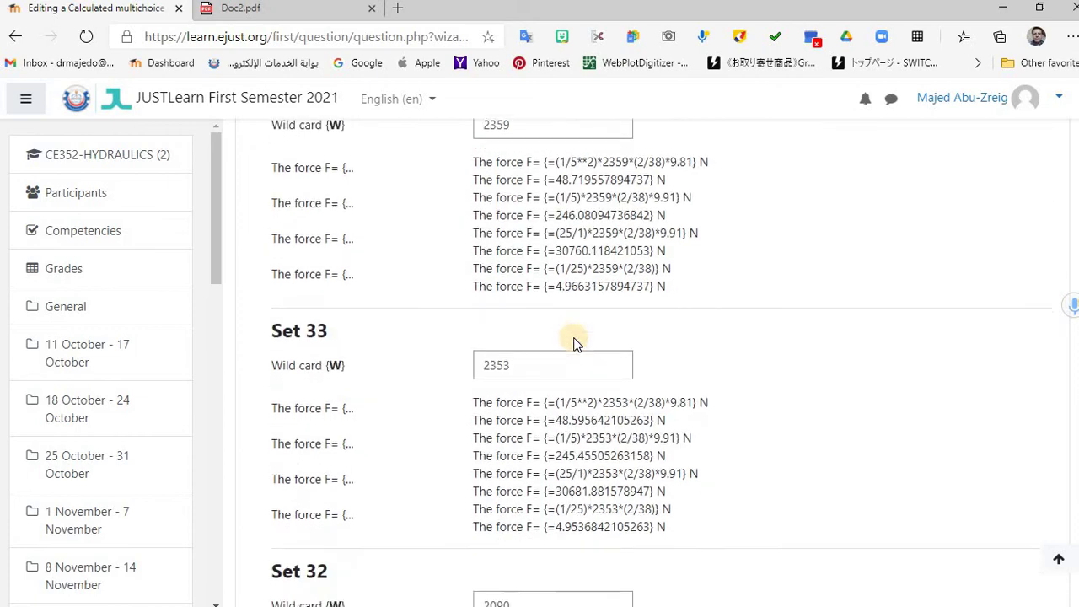
scroll(572, 341, down, 10)
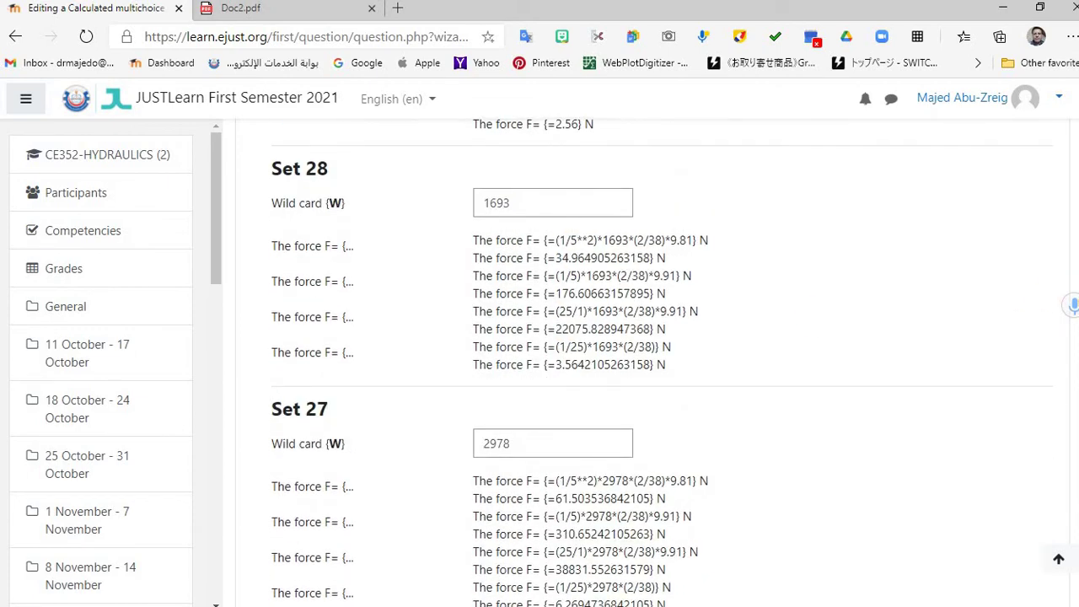
scroll(573, 342, up, 20)
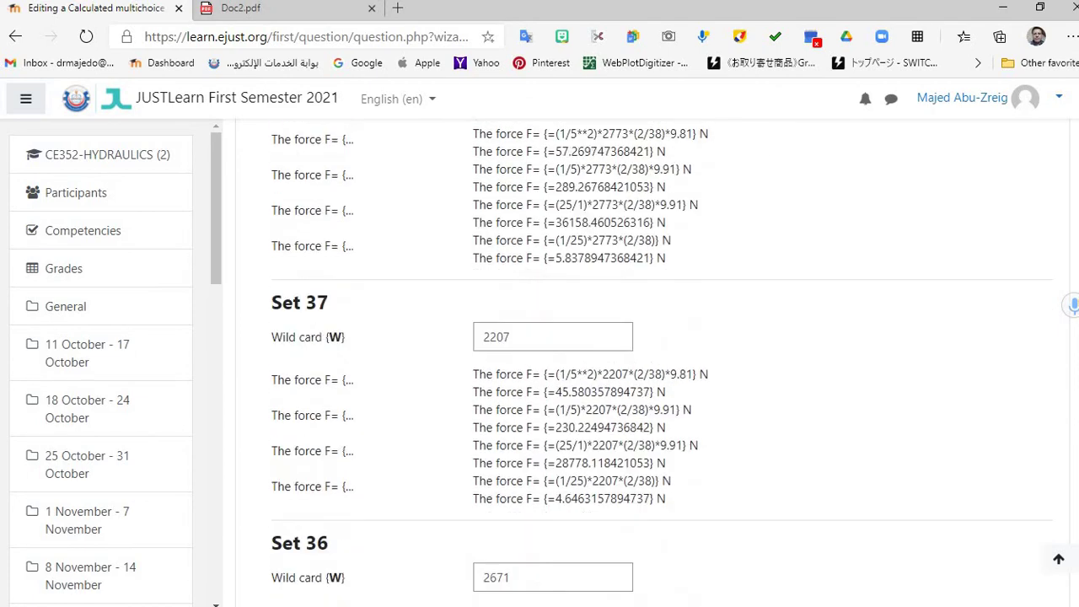
scroll(573, 341, up, 6)
scroll(573, 342, down, 1)
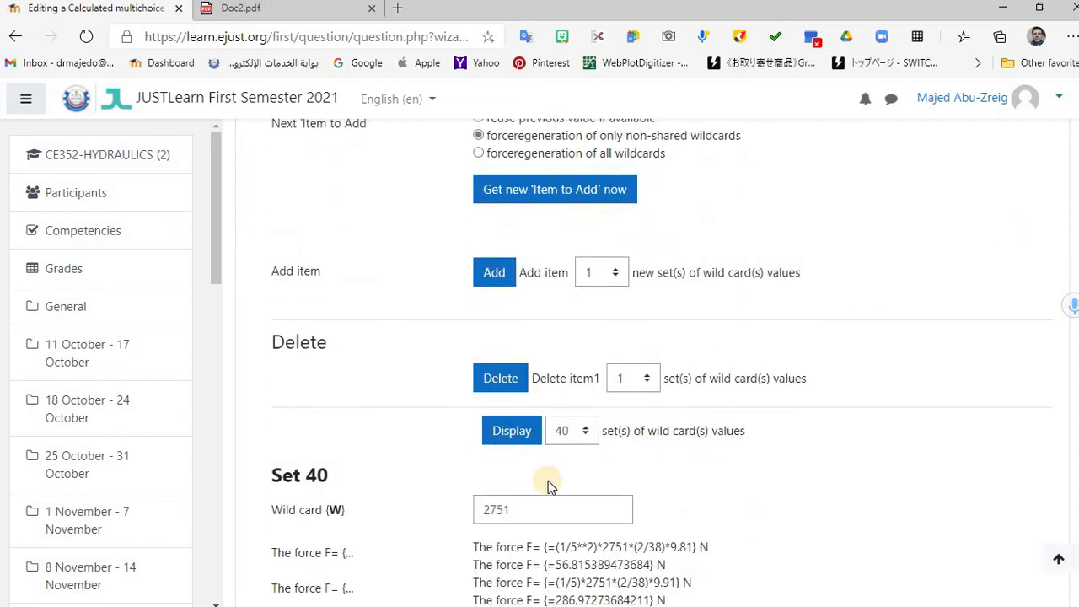
Reduce the display to 5 sets of wild card values and look through them.
click(588, 434)
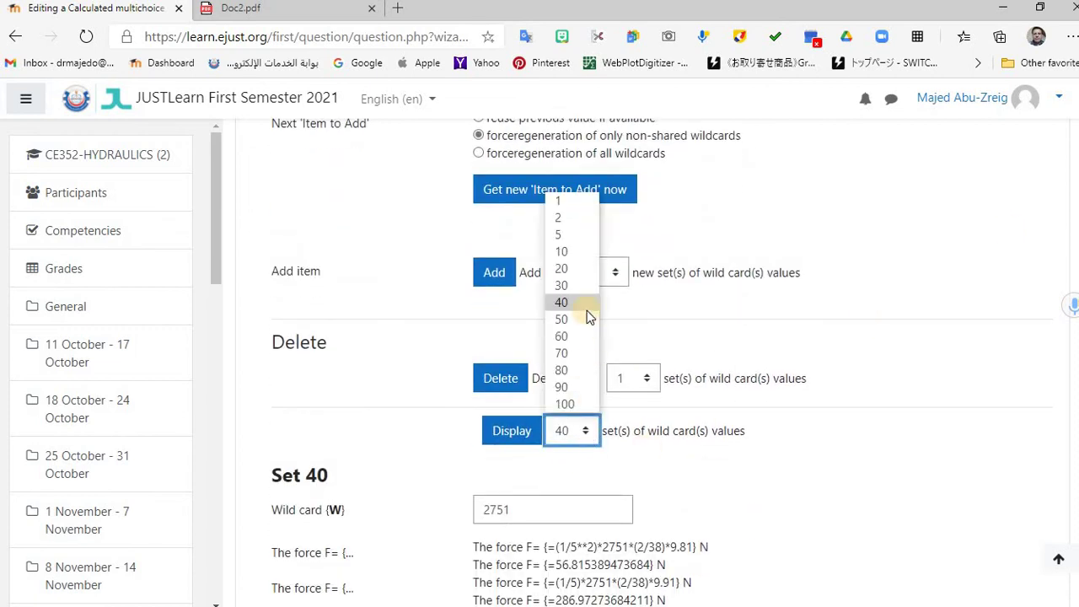
click(566, 234)
click(511, 431)
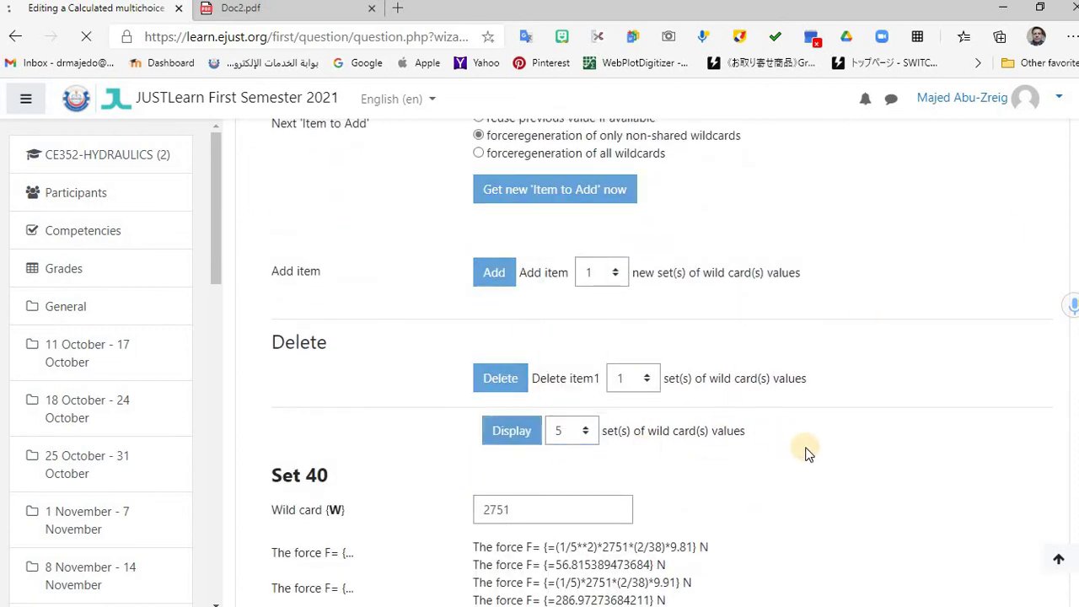
scroll(763, 430, down, 4)
scroll(757, 426, down, 12)
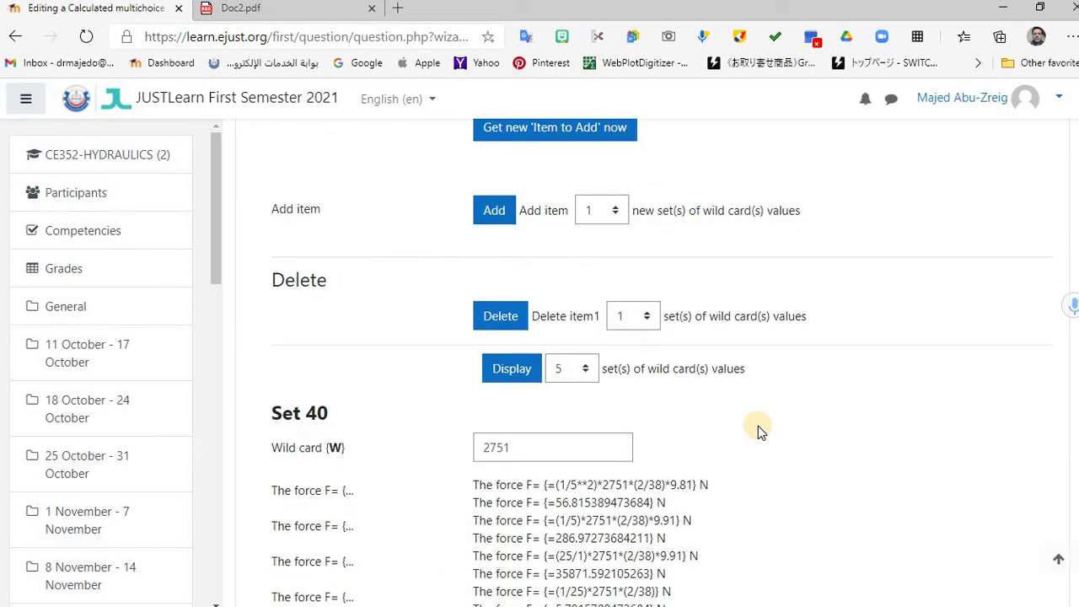
scroll(758, 426, down, 8)
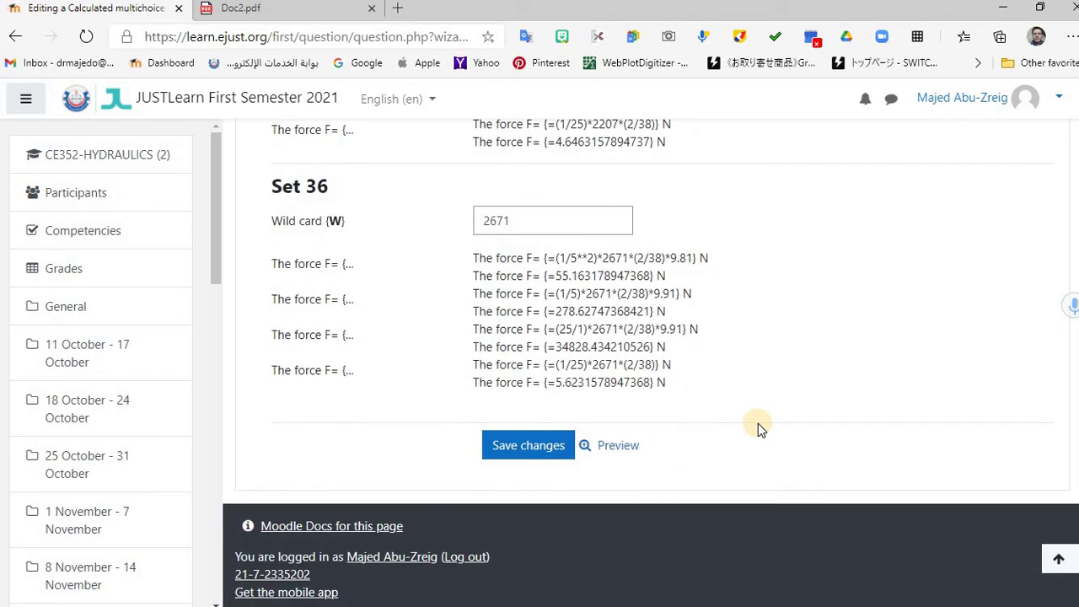
Preview the question, fill in the correct response, and close the preview.
click(618, 445)
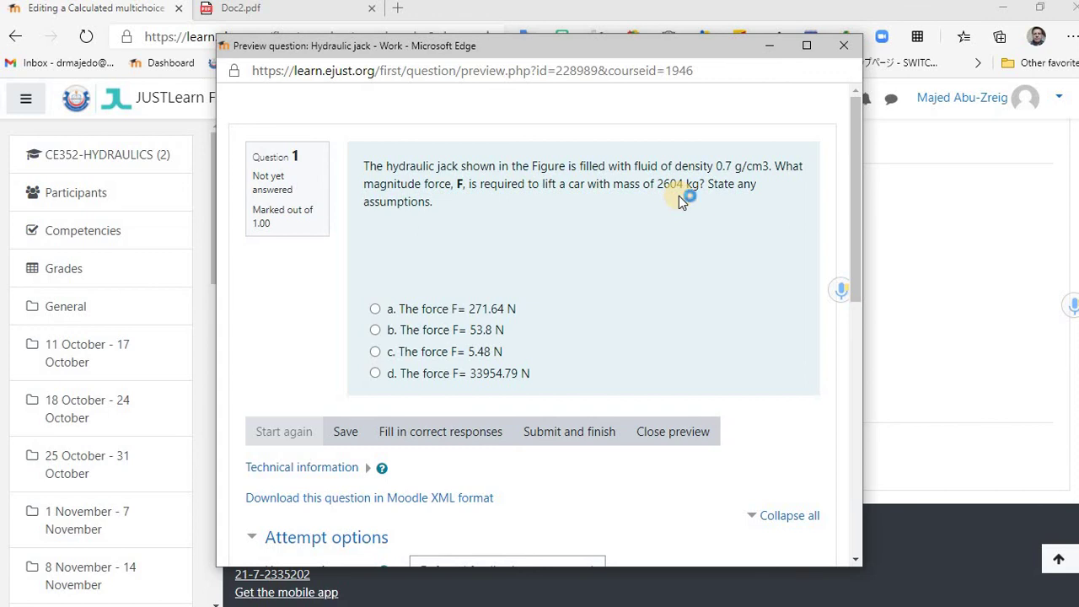
click(428, 436)
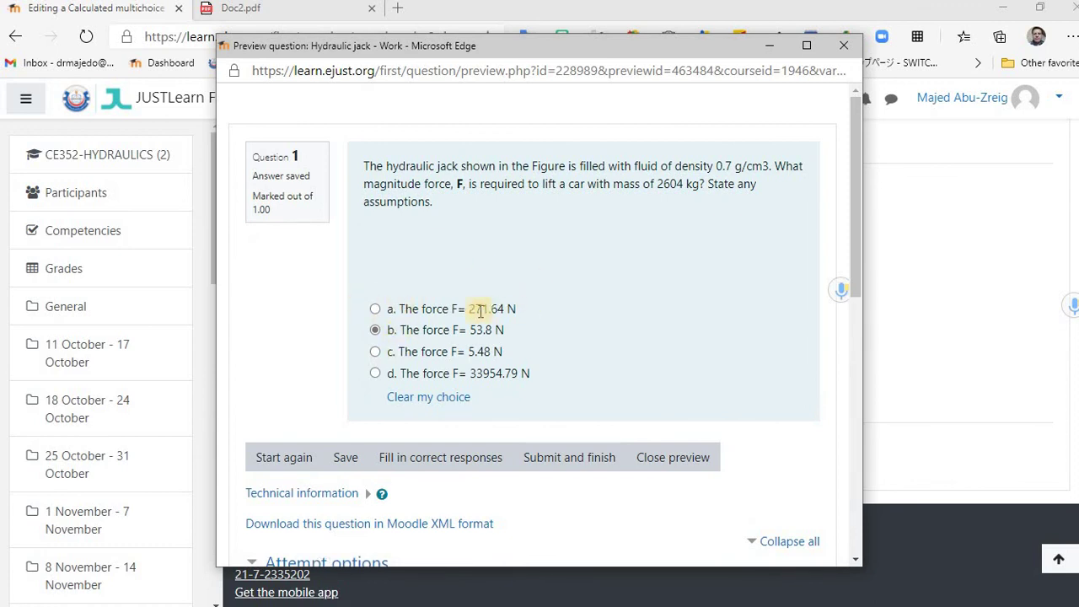
click(671, 457)
Preview the question again to check the car mass in another variant, and close the preview.
click(615, 451)
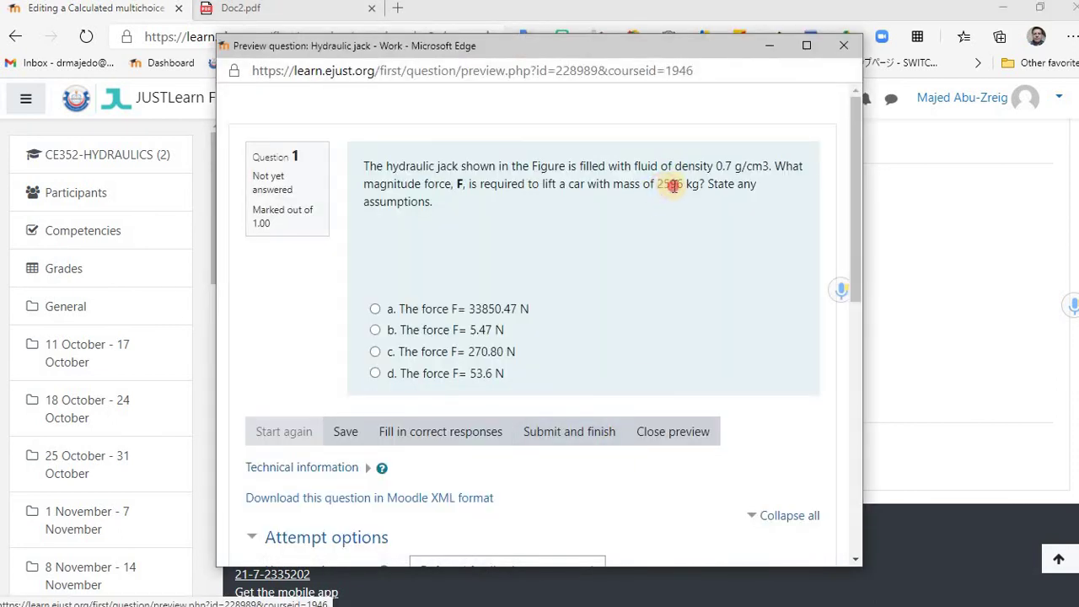
double_click(679, 185)
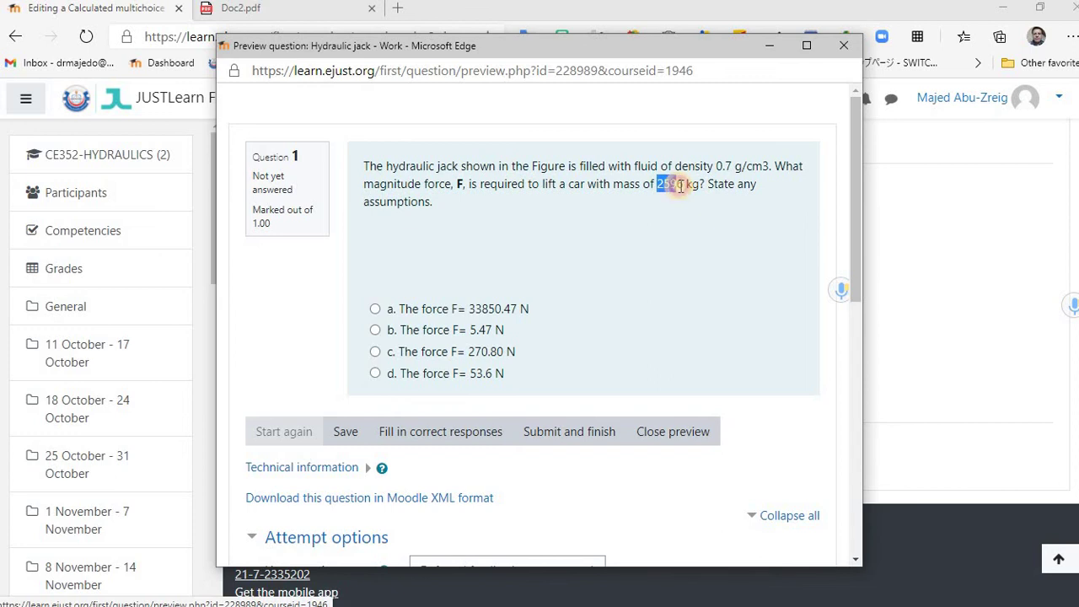
click(668, 434)
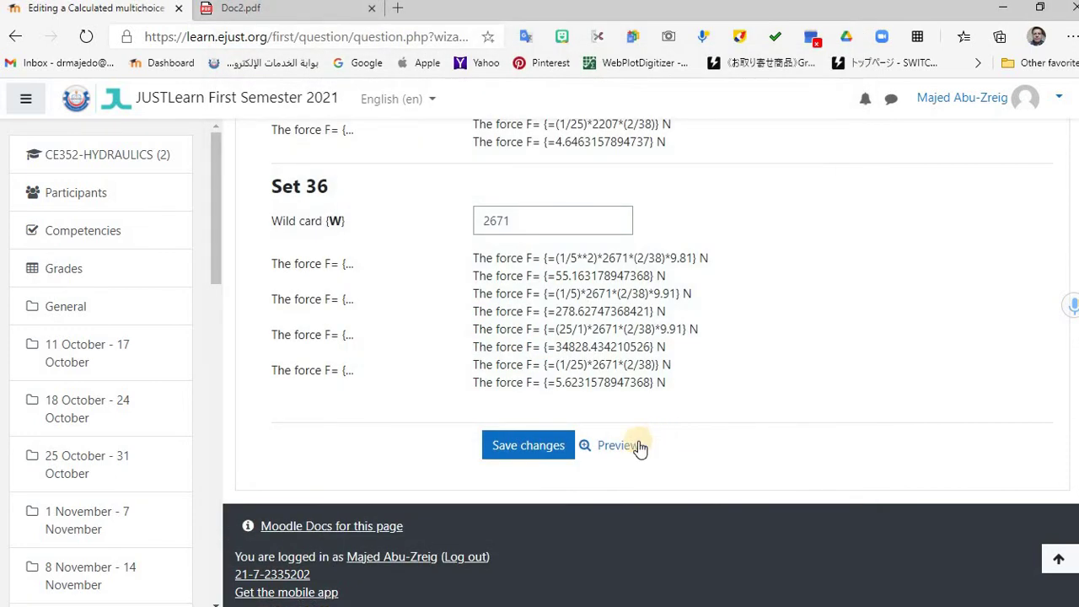
Check the correct response in one more question preview, and save the question's dataset changes.
click(631, 443)
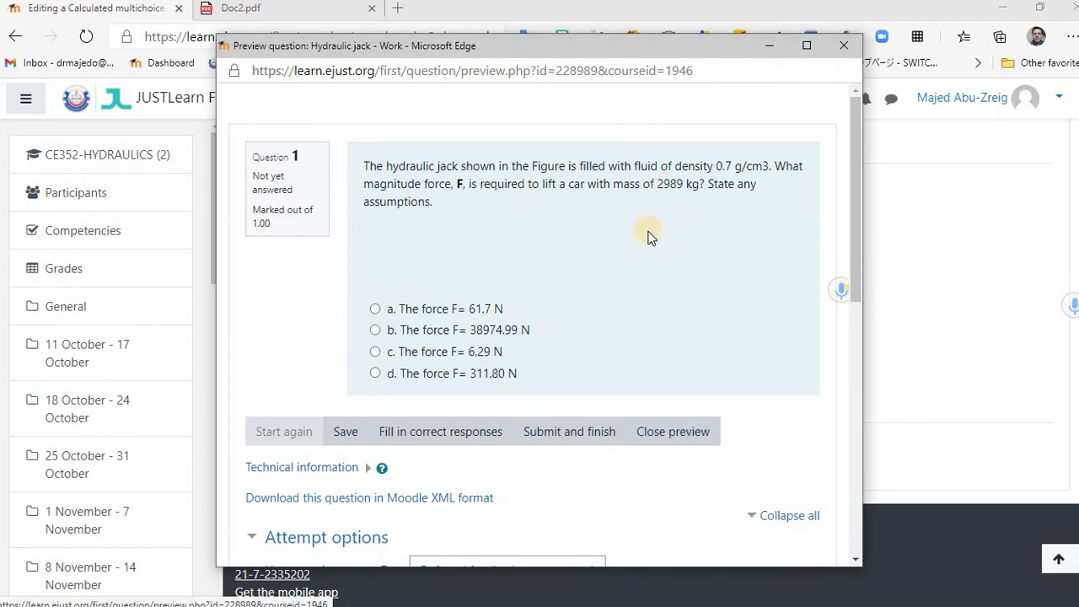
click(428, 437)
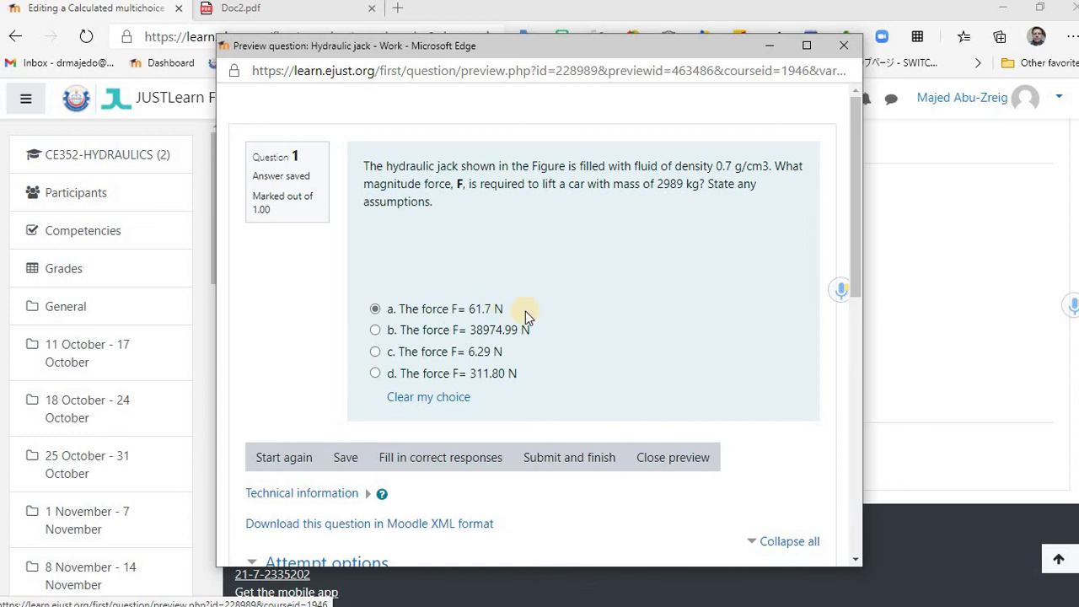
click(672, 456)
click(514, 444)
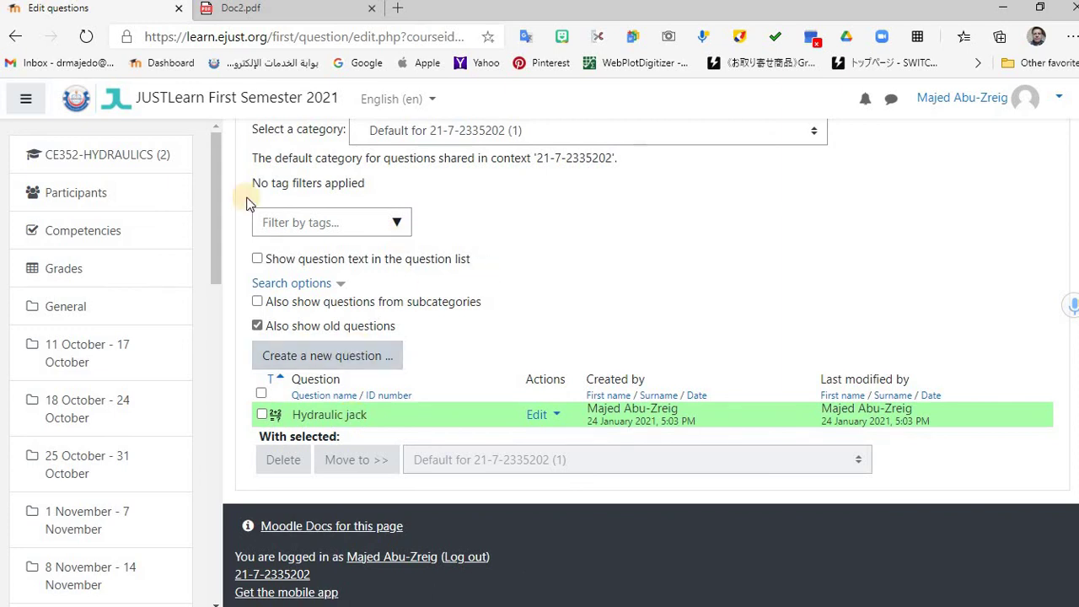
Return to the CE352-HYDRAULICS (2) course and open its question bank from the course administration to view the saved question.
click(145, 160)
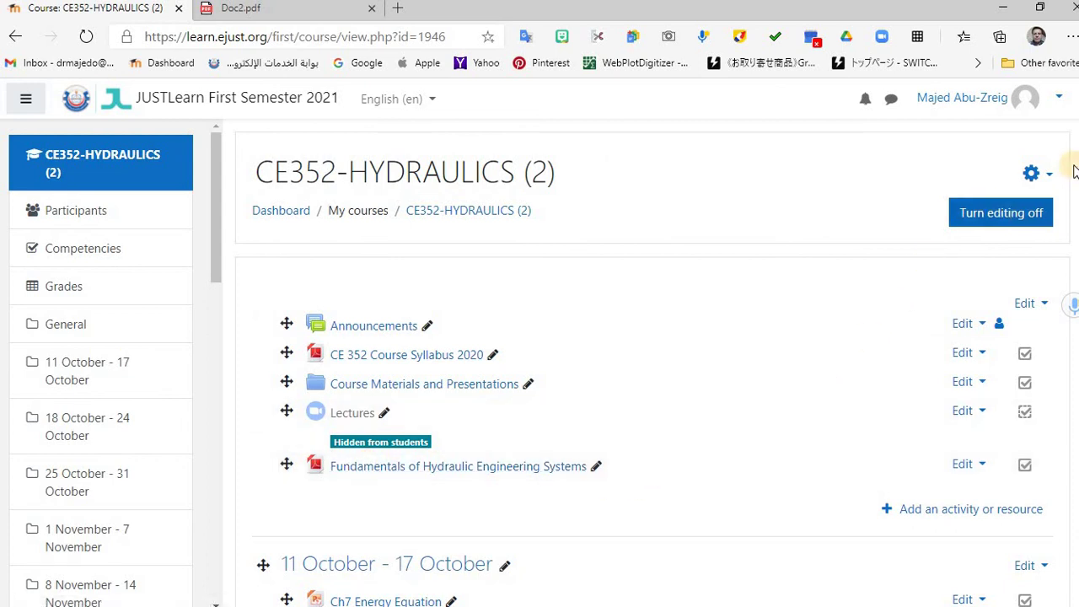
click(1045, 178)
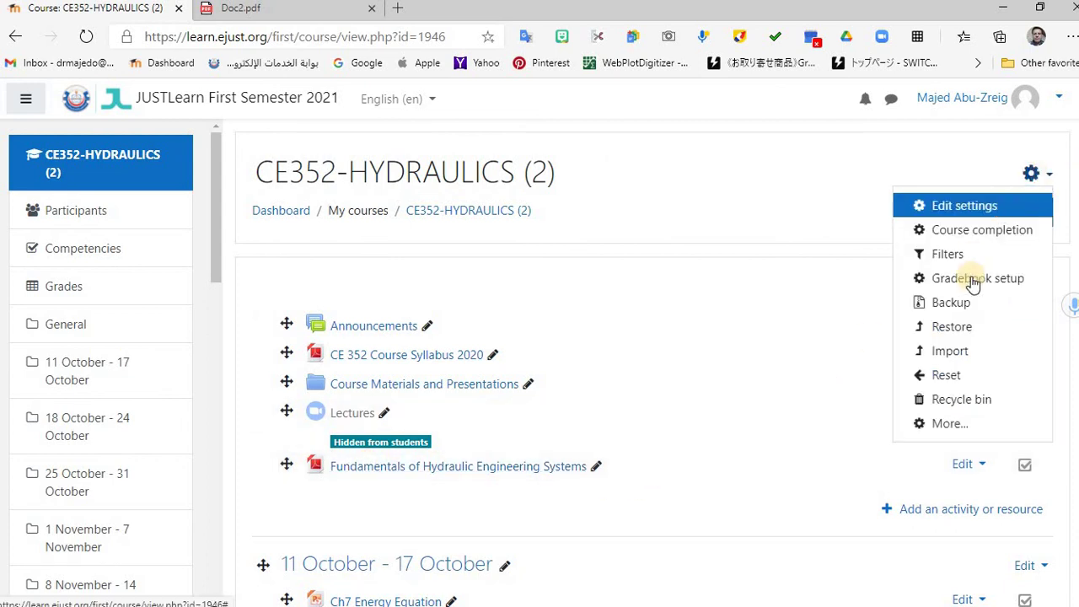
click(941, 423)
scroll(544, 389, down, 2)
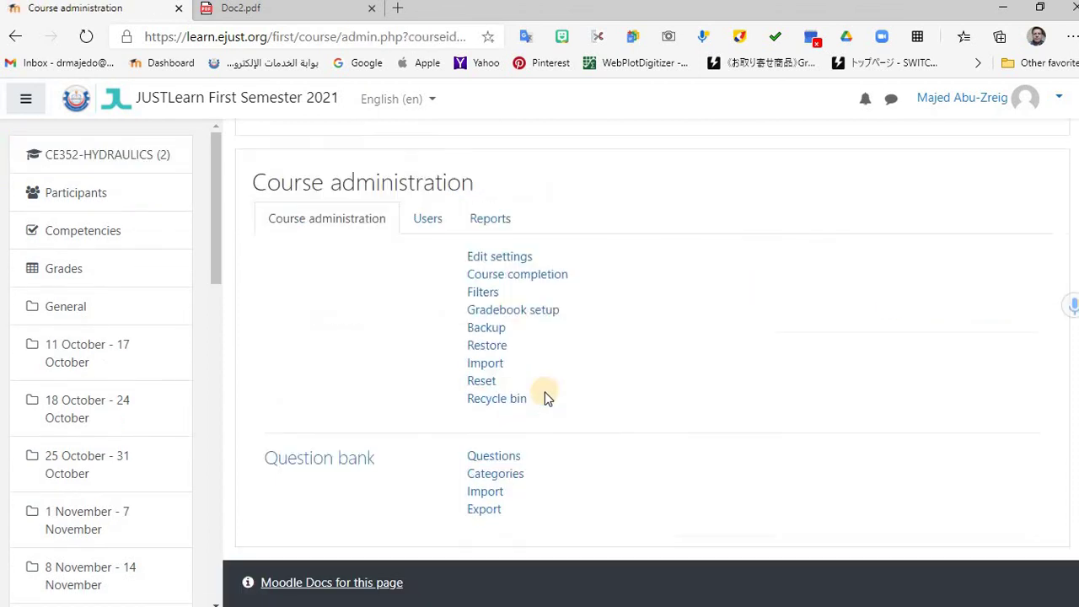
click(504, 399)
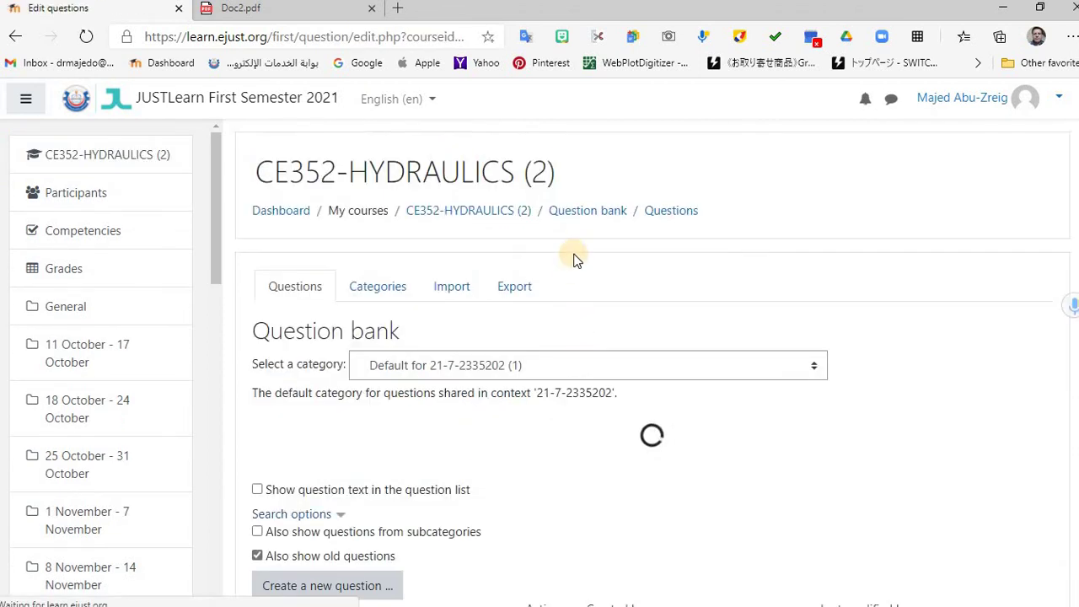
scroll(573, 258, down, 3)
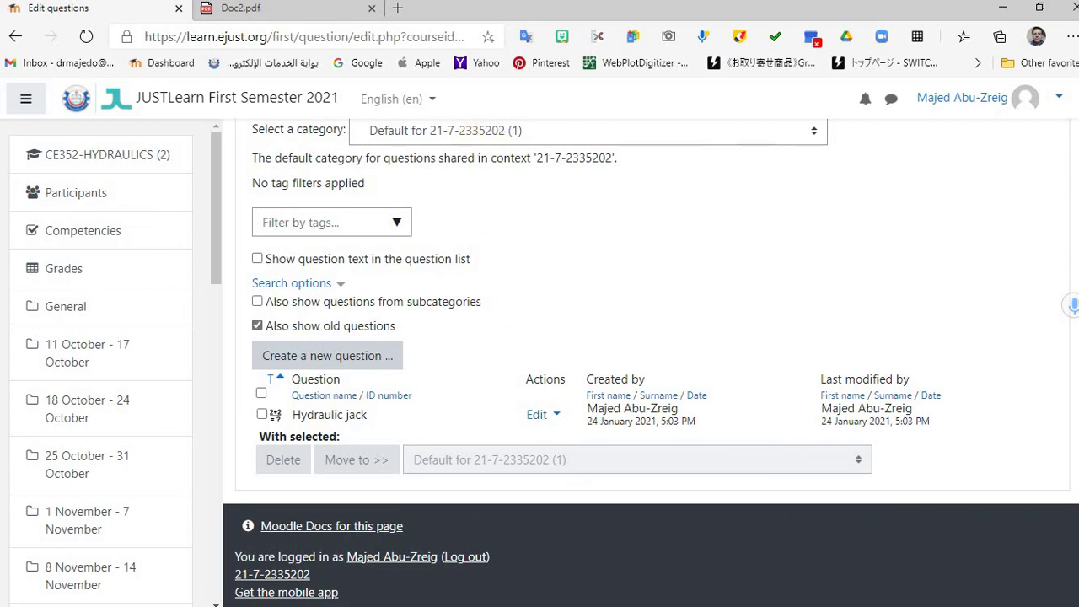
Search the computer for "ca" and switch to the Camera app.
mouse_move(699, 605)
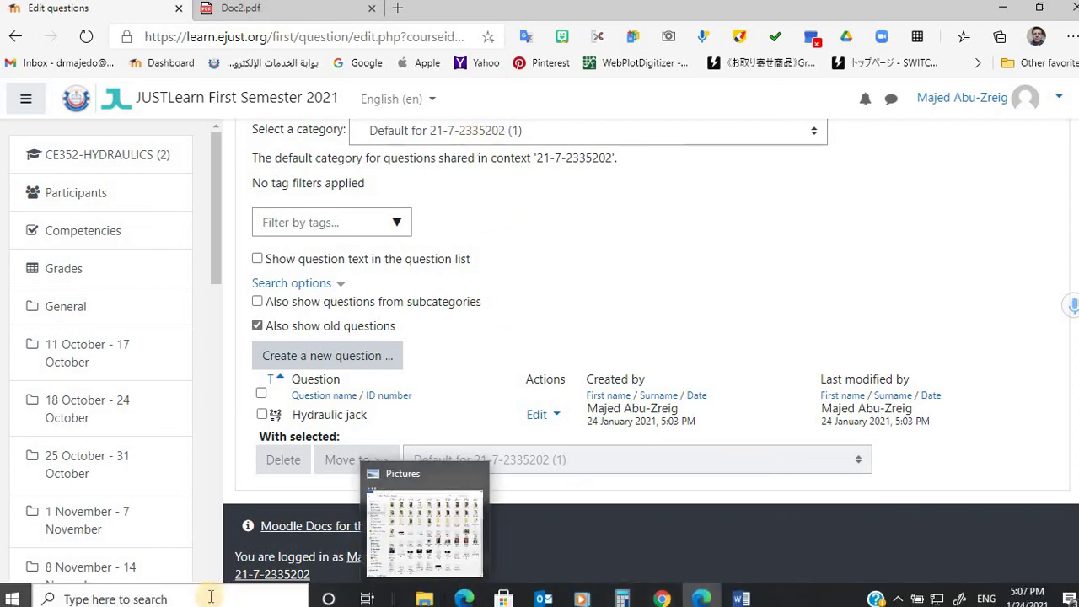
key(super+s)
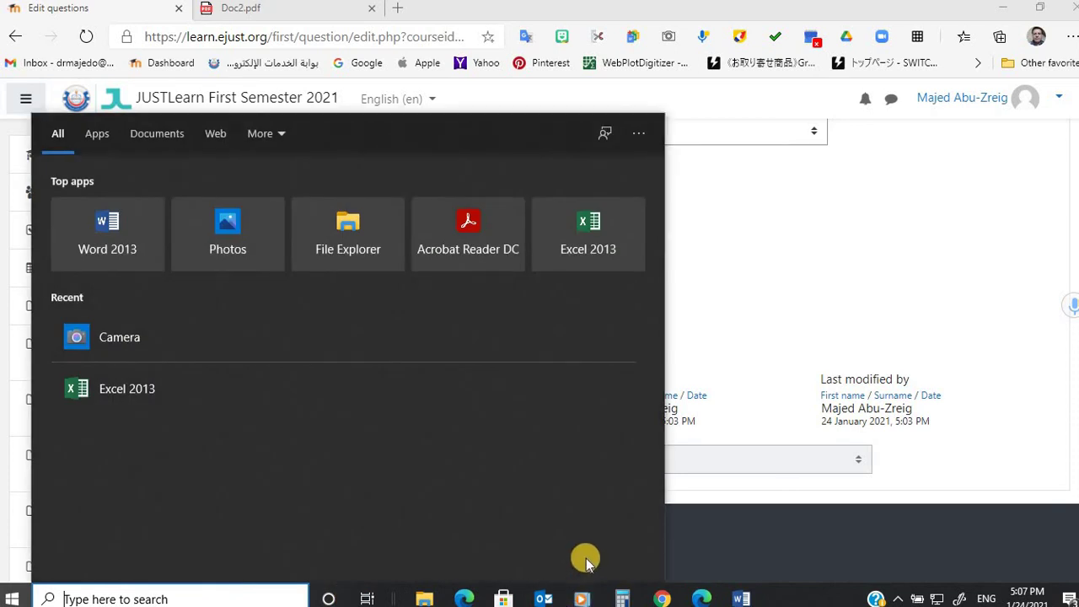
text(ca)
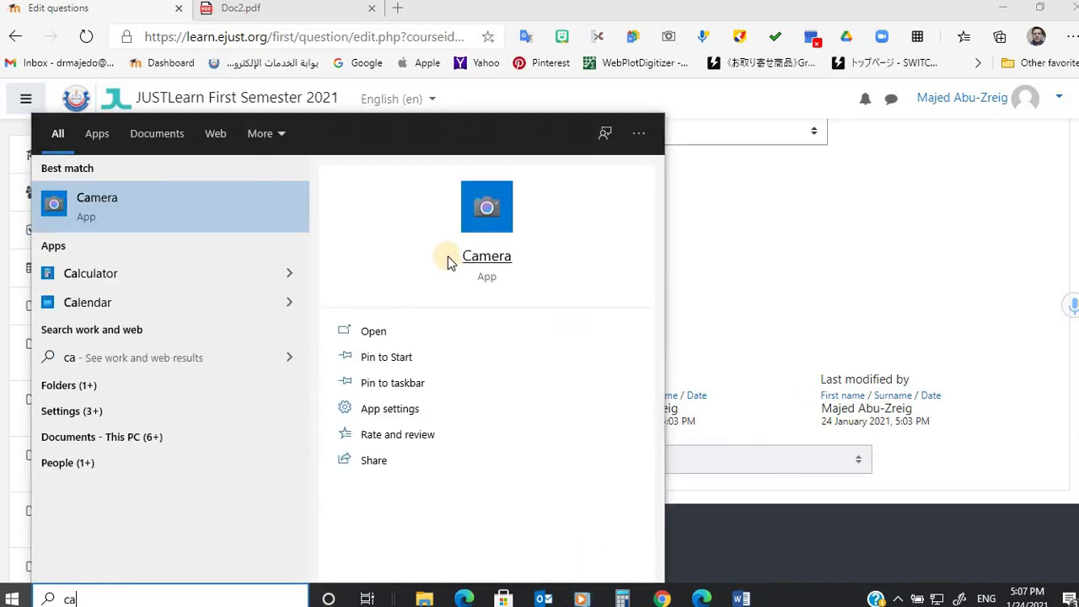
click(468, 253)
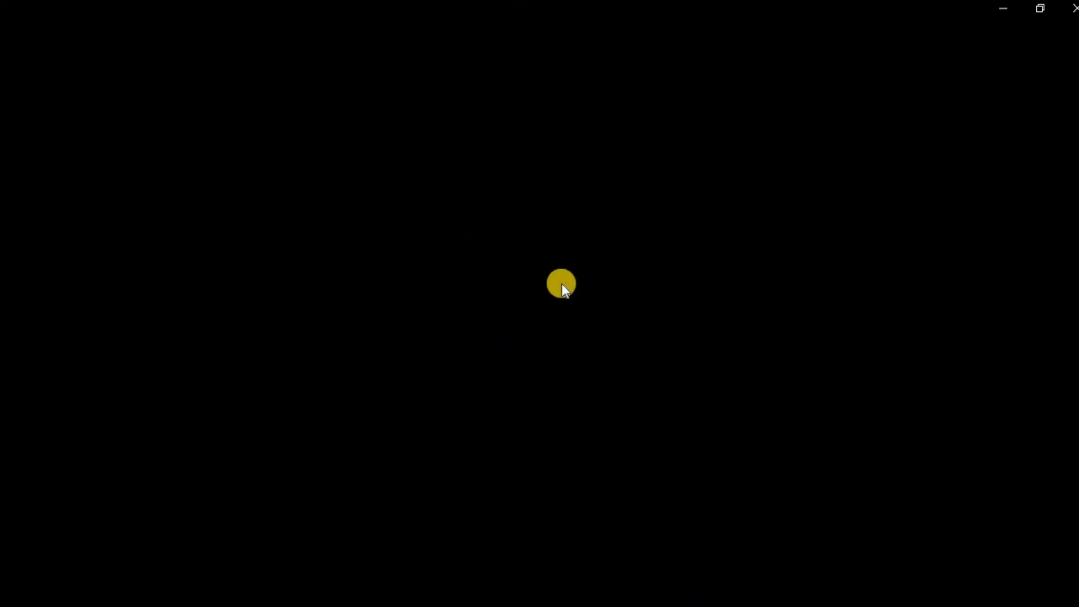